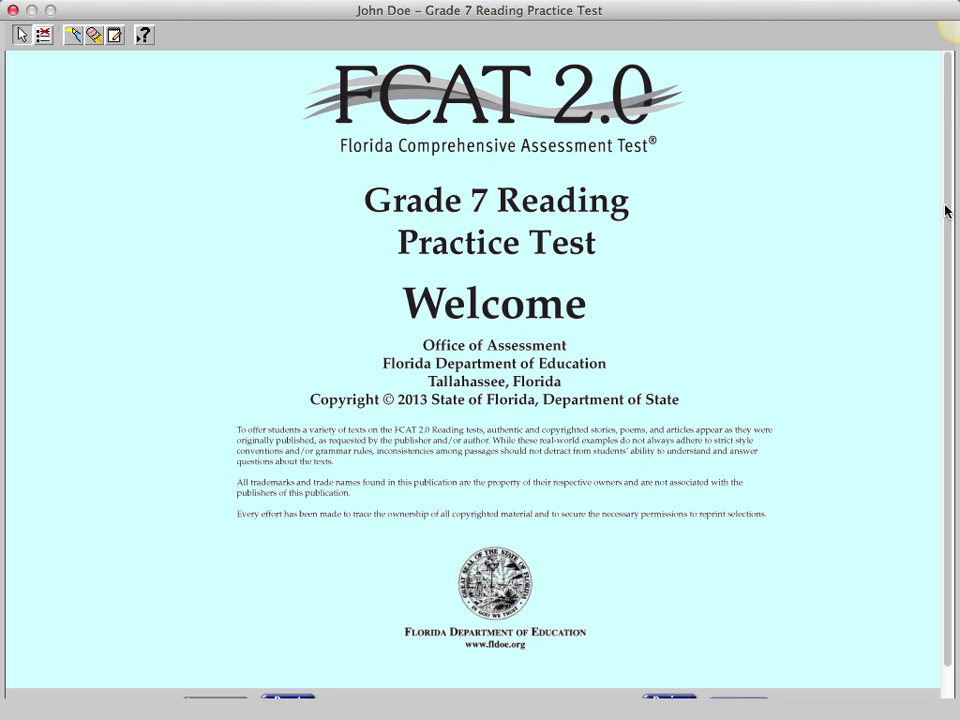
# - Leave the welcome page, scroll through the Galápagos Islands Vacation article, and advance to Question 1
pyautogui.moveTo(949, 208); pyautogui.dragTo(950, 283)
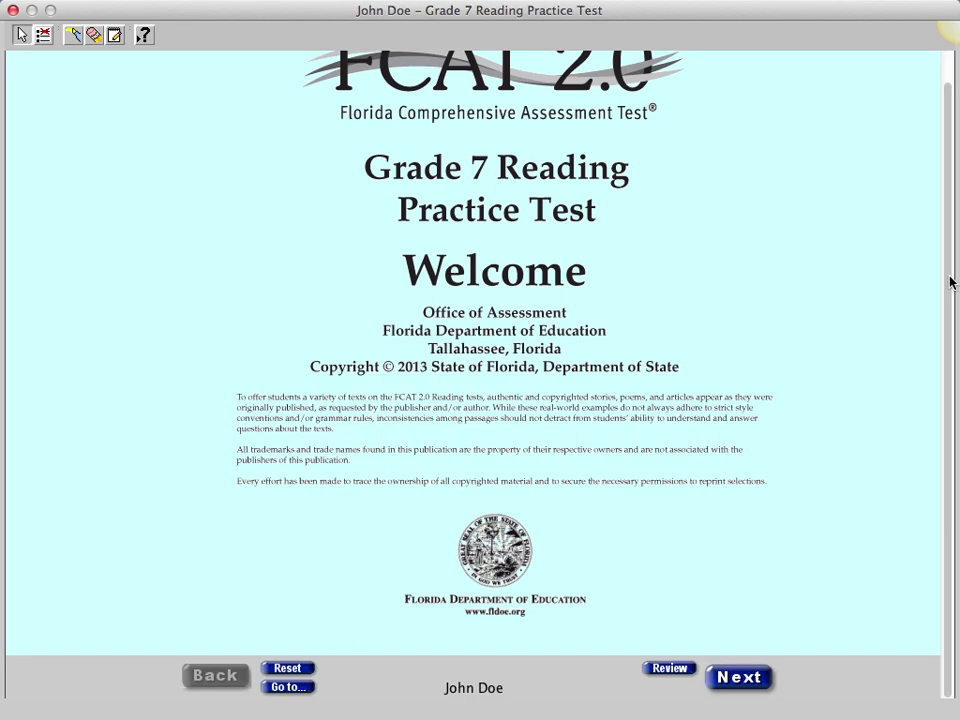
pyautogui.click(738, 678)
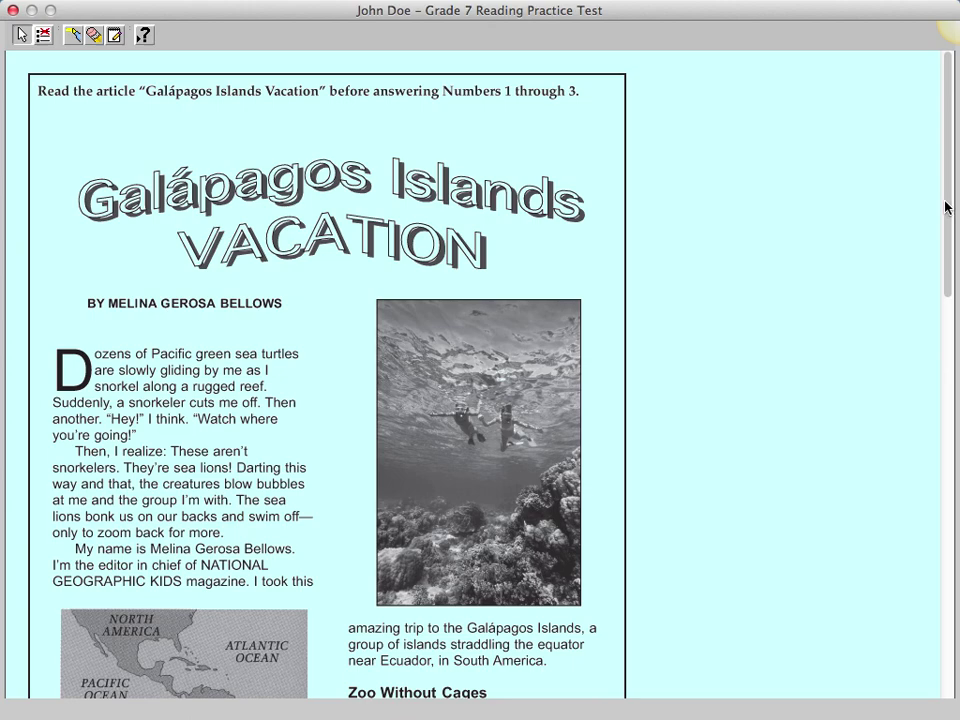
pyautogui.moveTo(950, 208); pyautogui.dragTo(952, 283)
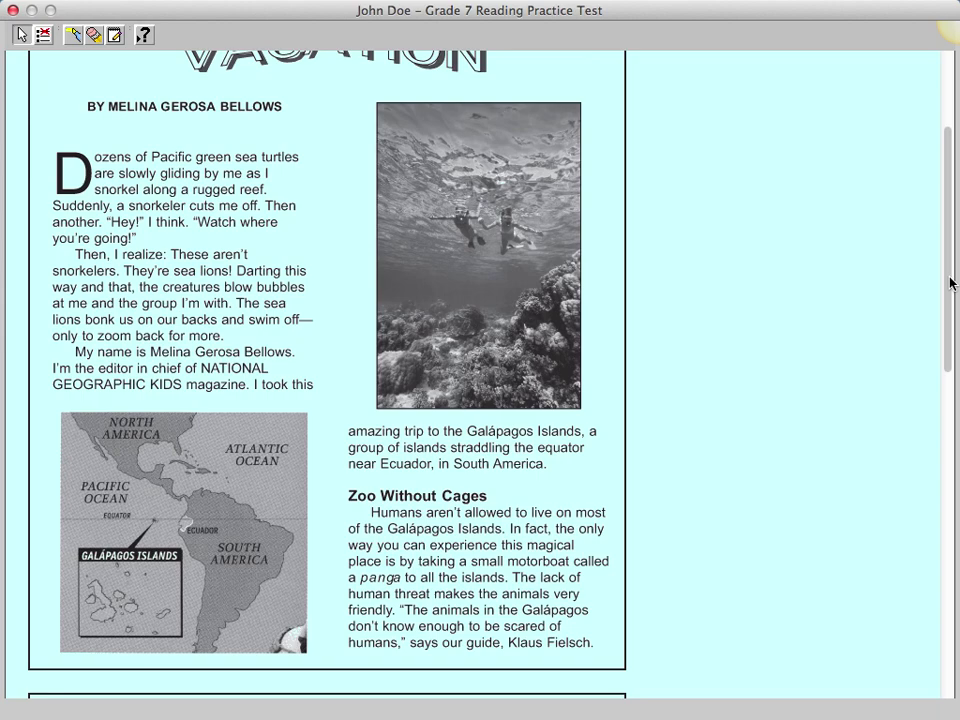
pyautogui.moveTo(952, 283); pyautogui.dragTo(957, 238)
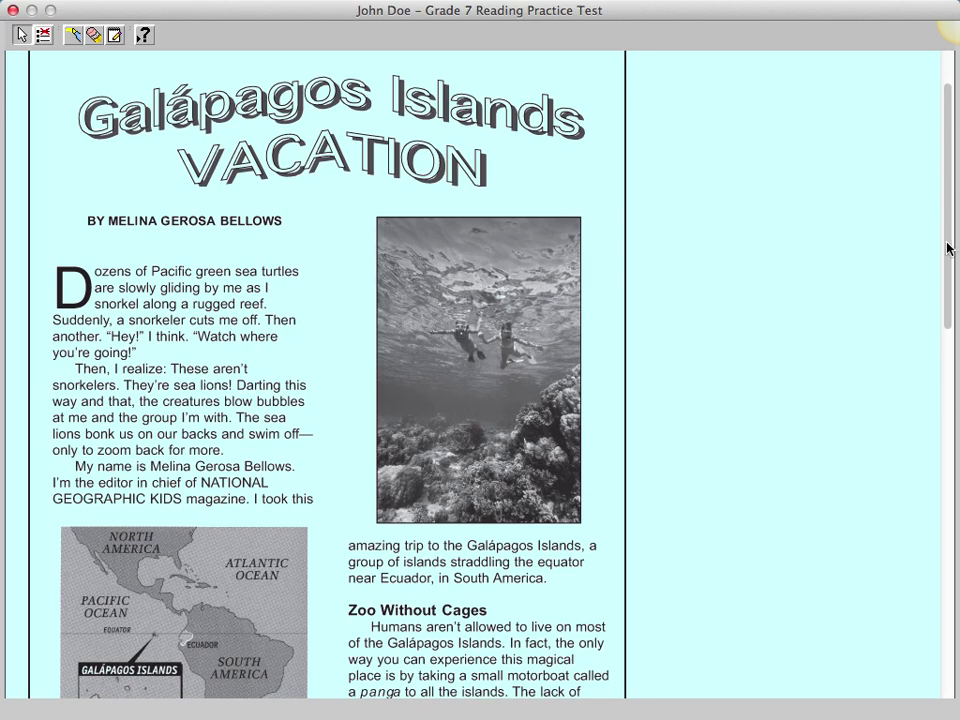
pyautogui.moveTo(949, 248); pyautogui.dragTo(935, 641)
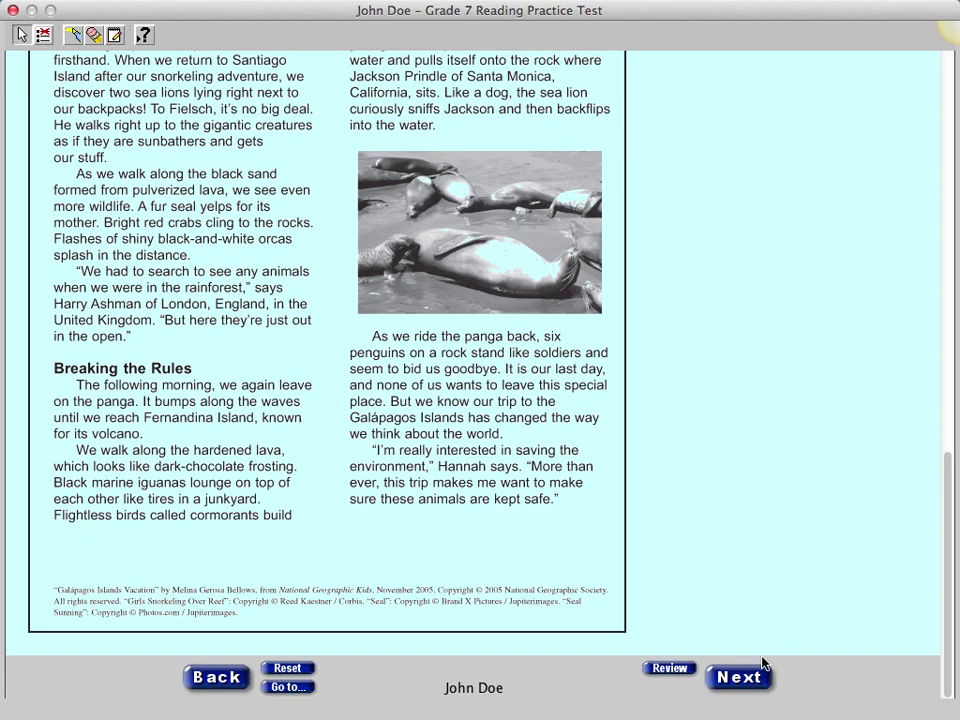
pyautogui.click(740, 682)
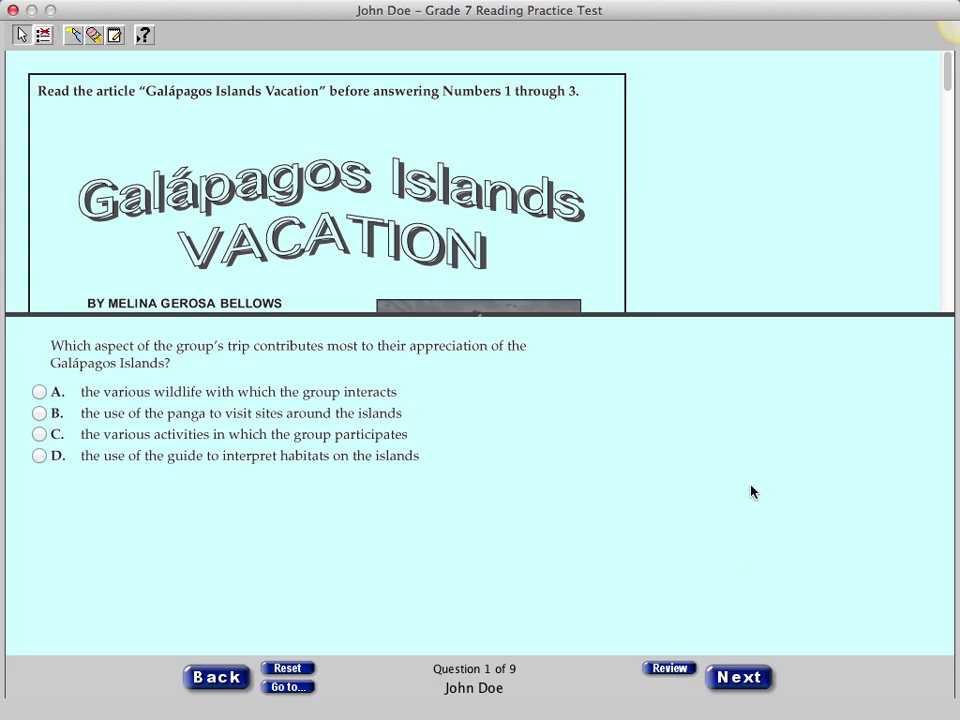
# - Lower the passage-question divider and scroll further down the Galápagos article
pyautogui.moveTo(720, 316); pyautogui.dragTo(727, 422)
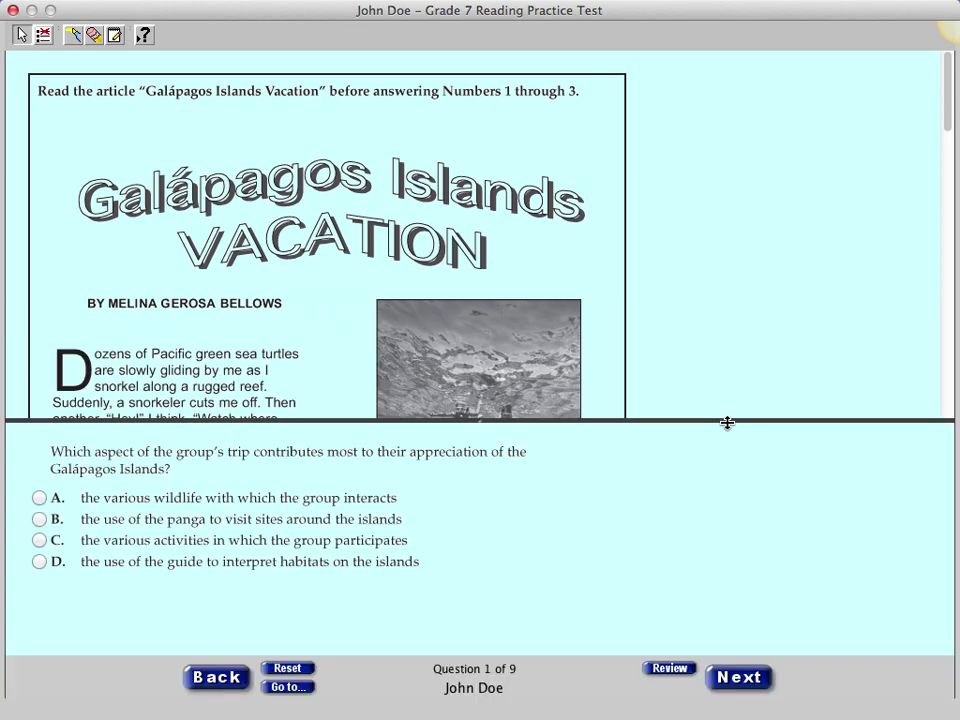
pyautogui.moveTo(946, 70); pyautogui.dragTo(955, 196)
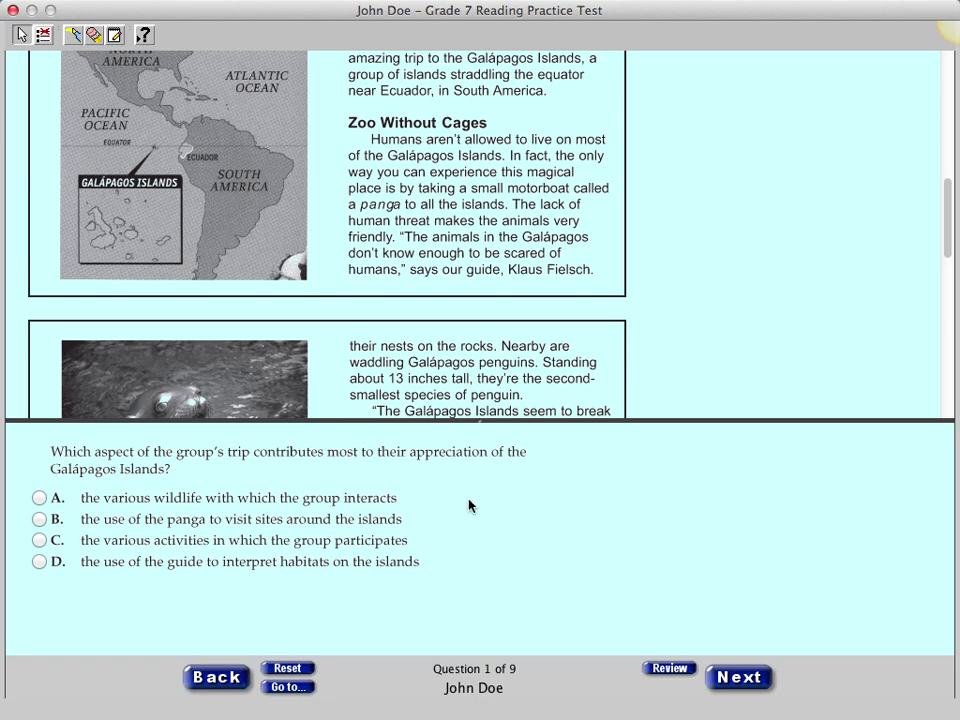
# - Try answers A, C, D and A on Question 1, then reset it to unanswered
pyautogui.click(38, 498)
pyautogui.click(105, 545)
pyautogui.click(41, 563)
pyautogui.click(39, 497)
pyautogui.click(293, 669)
# - Flag Question 1 for review, toggling it off and on again, and open the Go to list
pyautogui.click(668, 669)
pyautogui.click(668, 669)
pyautogui.click(668, 669)
pyautogui.click(289, 688)
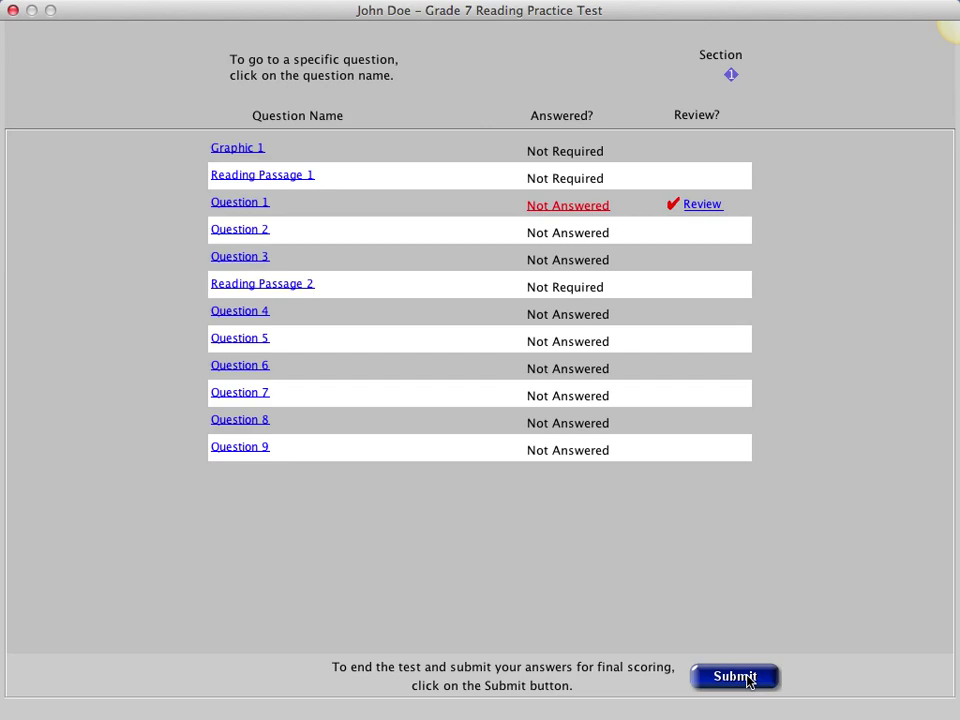
# - Follow the Question 1 link in the summary list back to the question
pyautogui.click(230, 204)
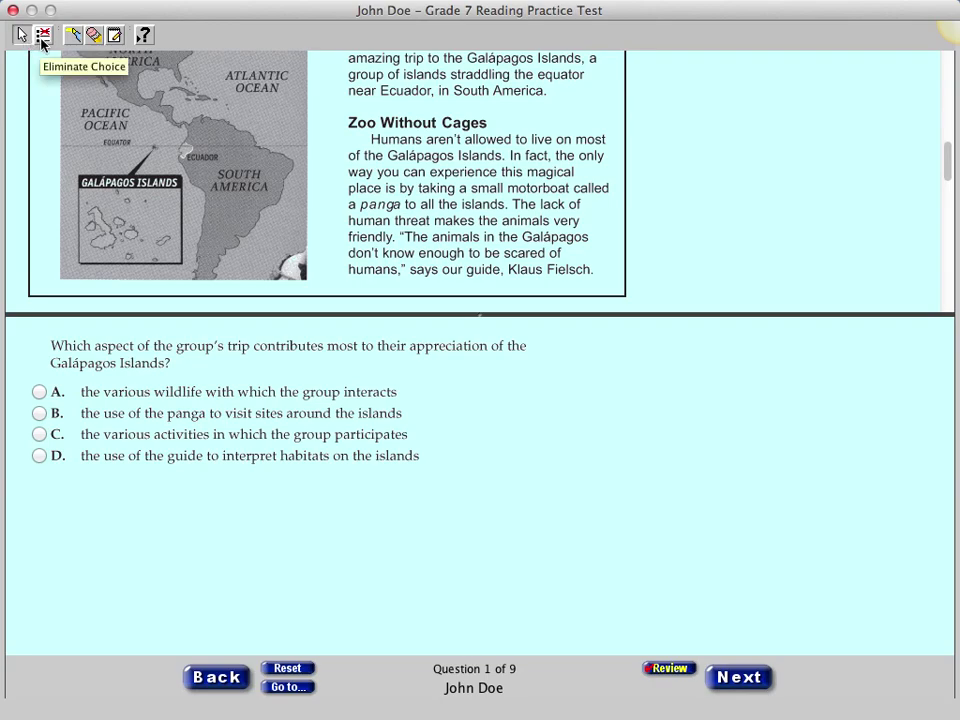
# - With the Eliminate Choice tool, strike out choices A and B, then restore A
pyautogui.click(42, 40)
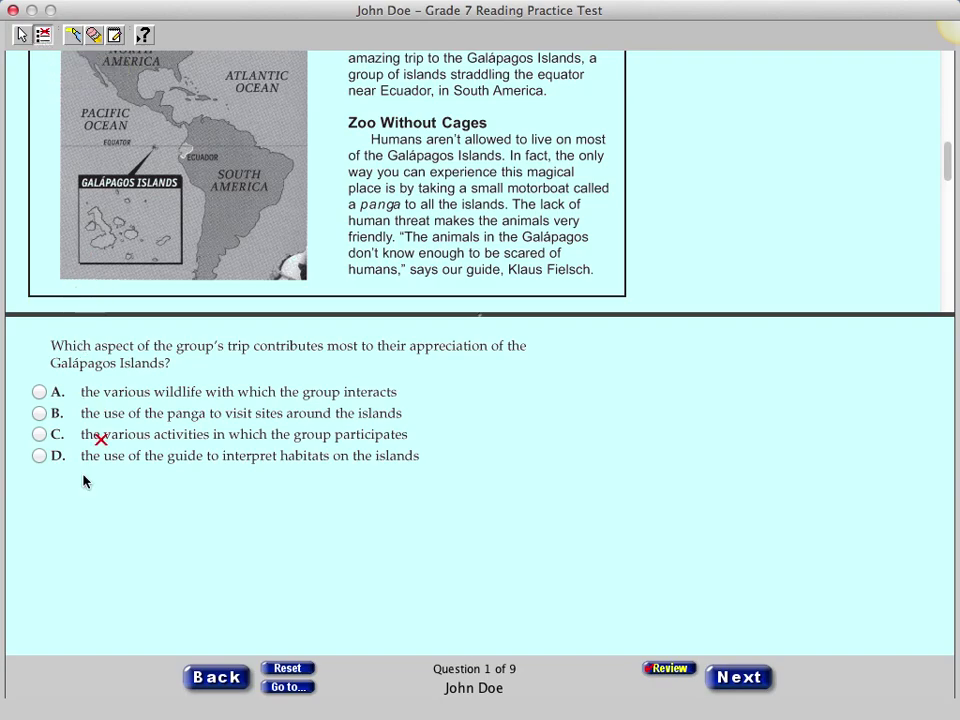
pyautogui.click(211, 397)
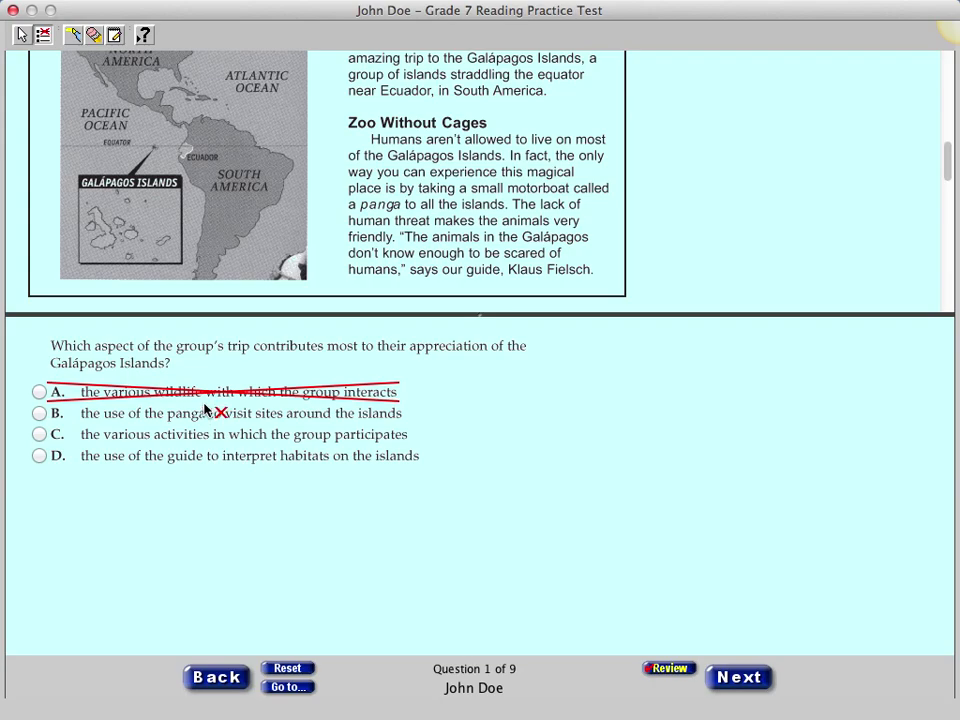
pyautogui.click(197, 419)
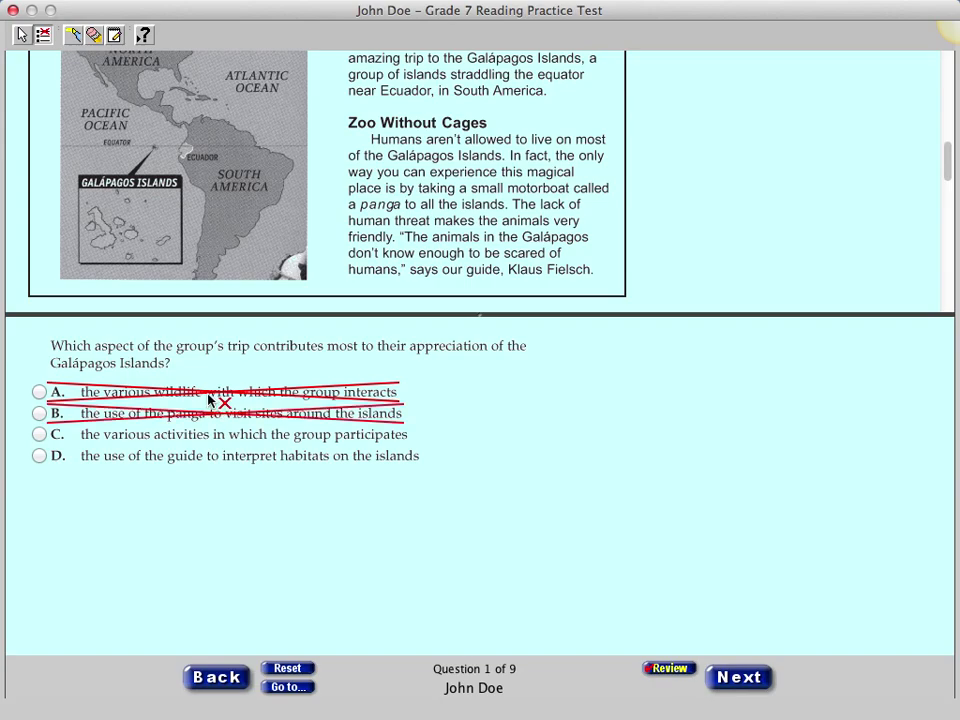
pyautogui.click(210, 400)
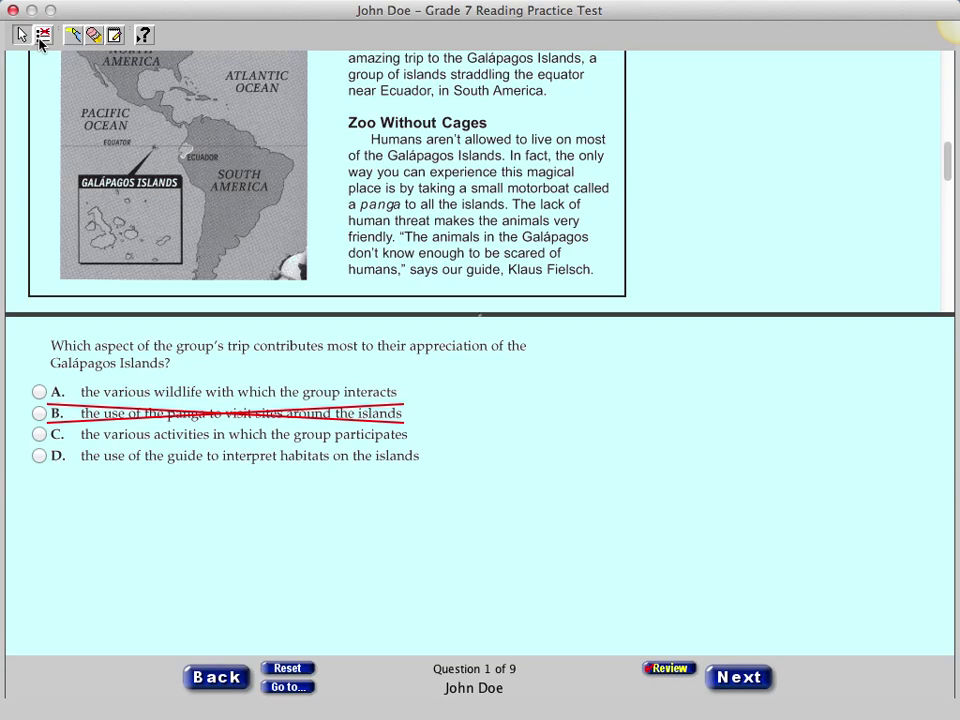
# - Confirm struck-out choice B as the answer, then strike out choices D and C
pyautogui.click(105, 414)
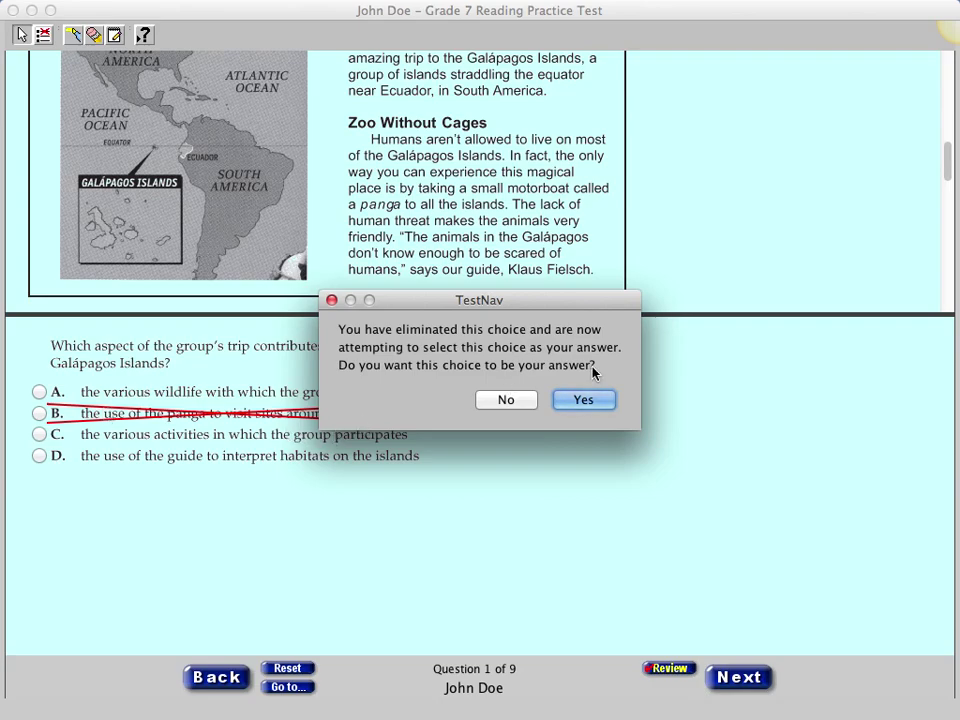
pyautogui.click(576, 400)
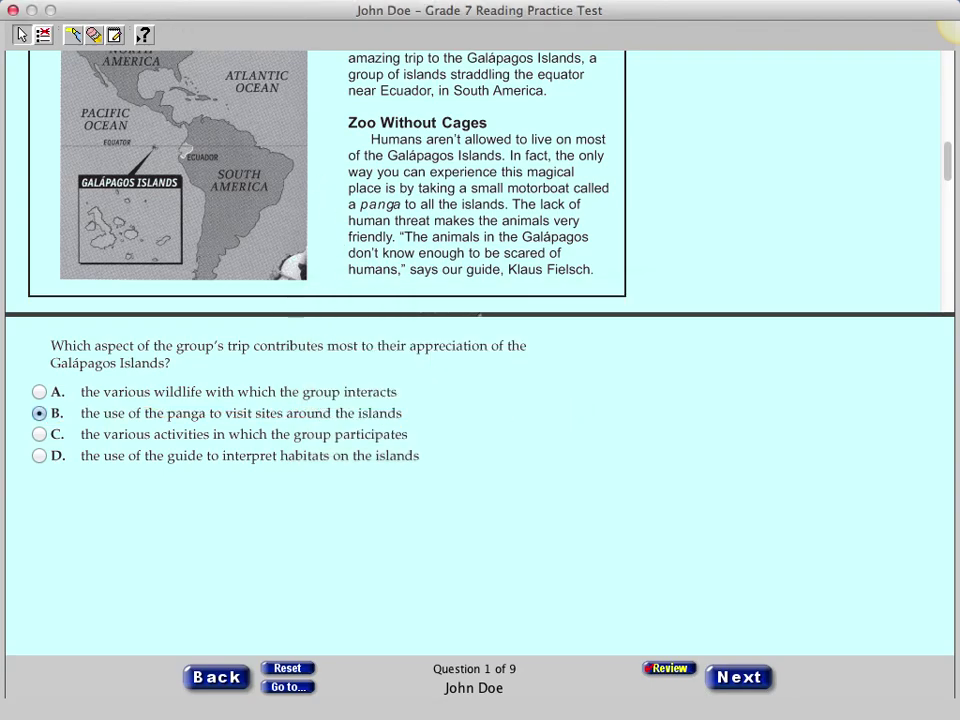
pyautogui.click(43, 36)
pyautogui.click(98, 462)
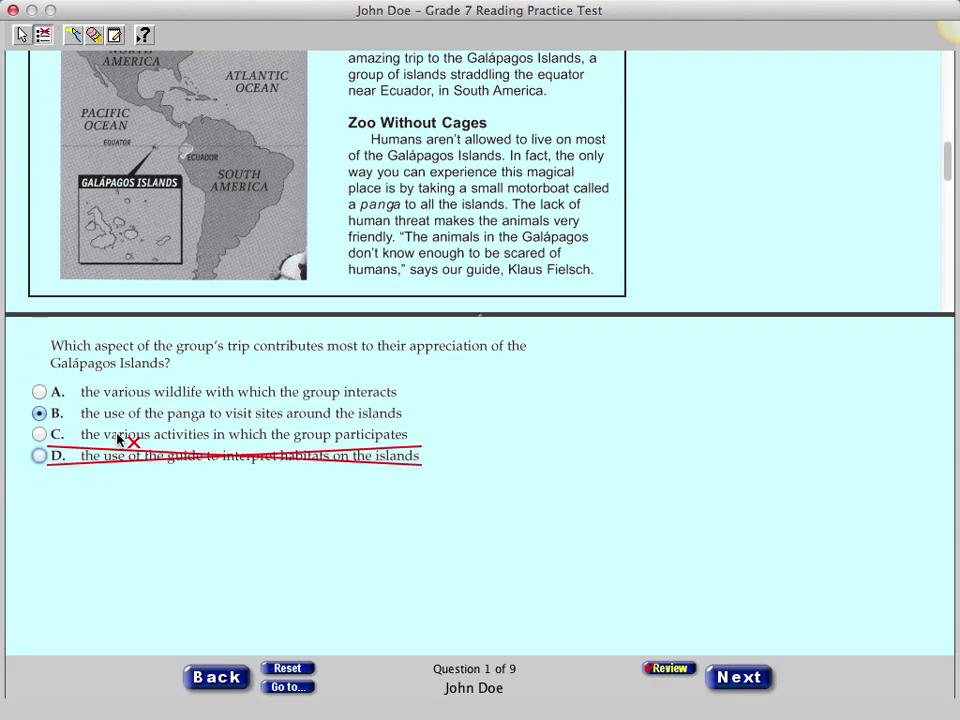
pyautogui.click(118, 440)
# - Strike out choice A, keep B as the answer when prompted, and restore choices C and D
pyautogui.click(145, 394)
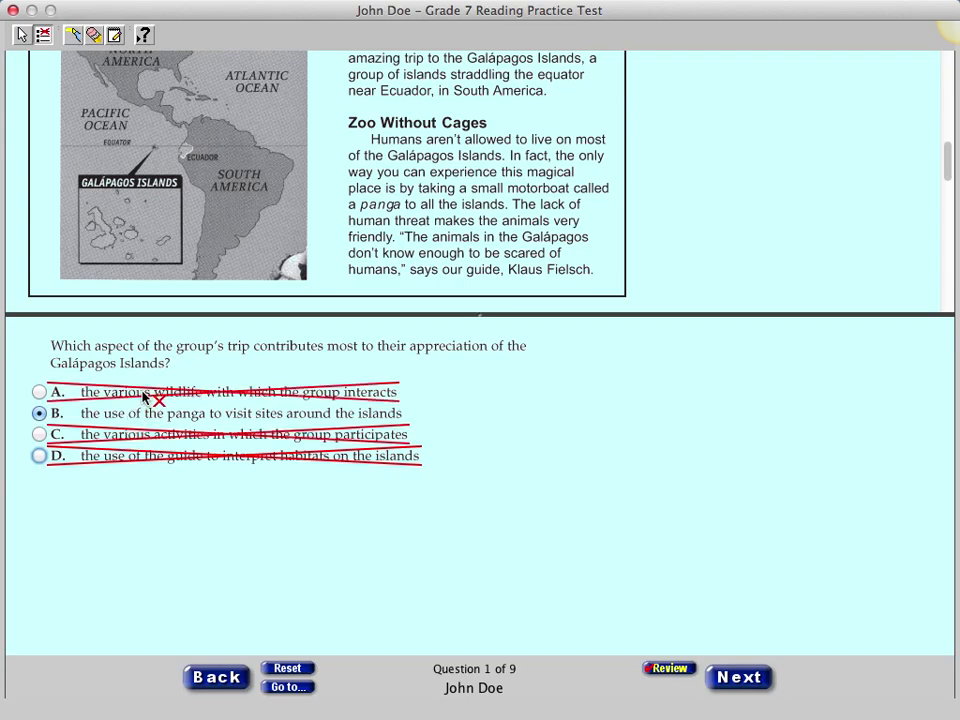
pyautogui.click(145, 413)
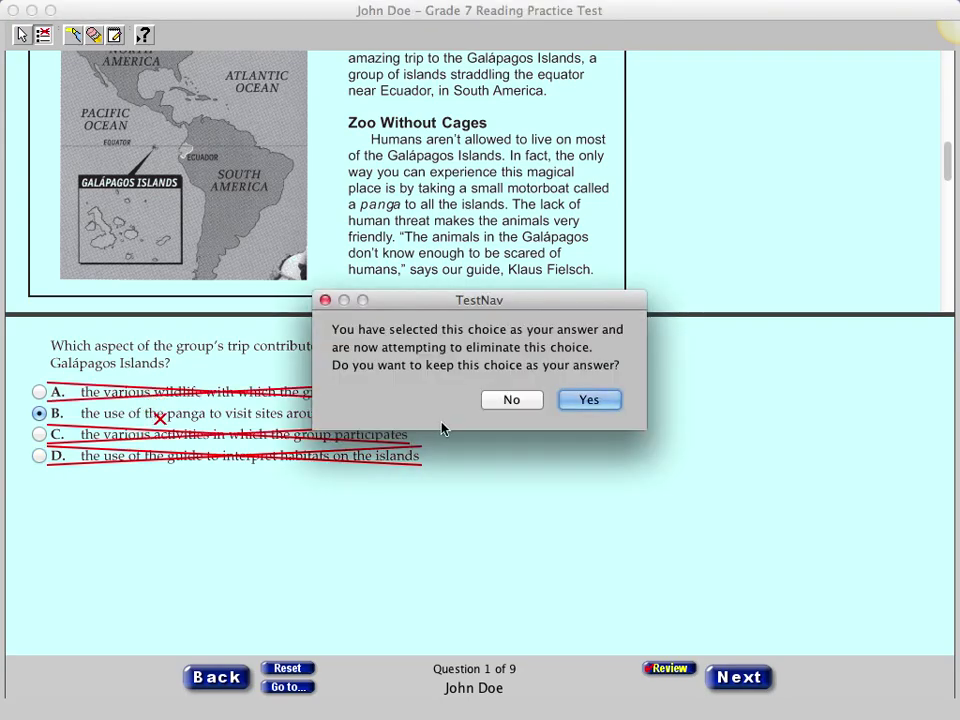
pyautogui.click(592, 402)
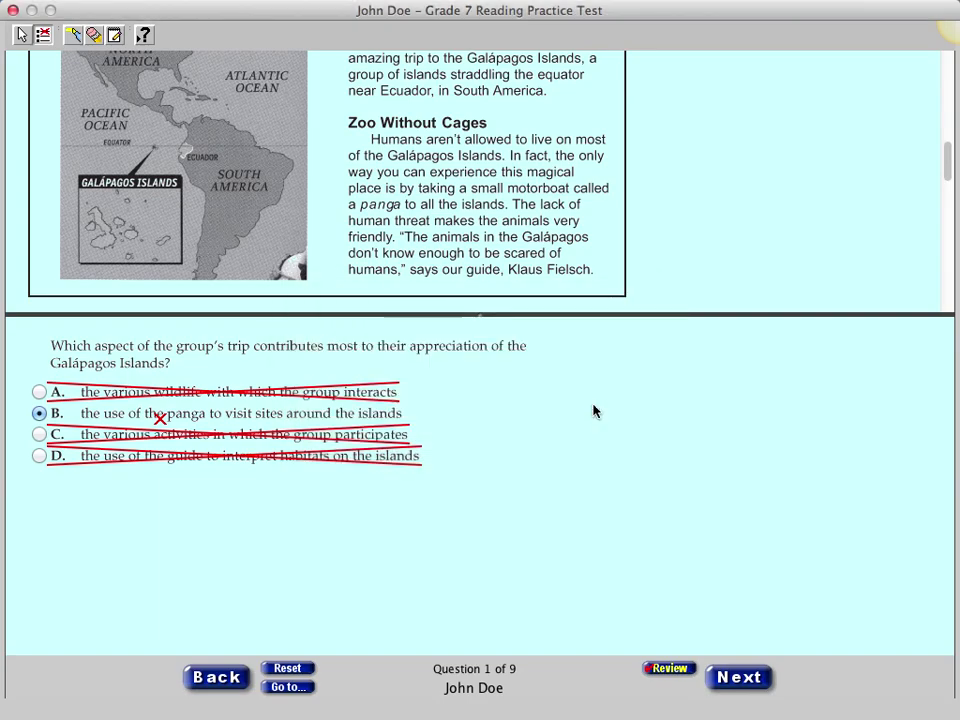
pyautogui.click(214, 437)
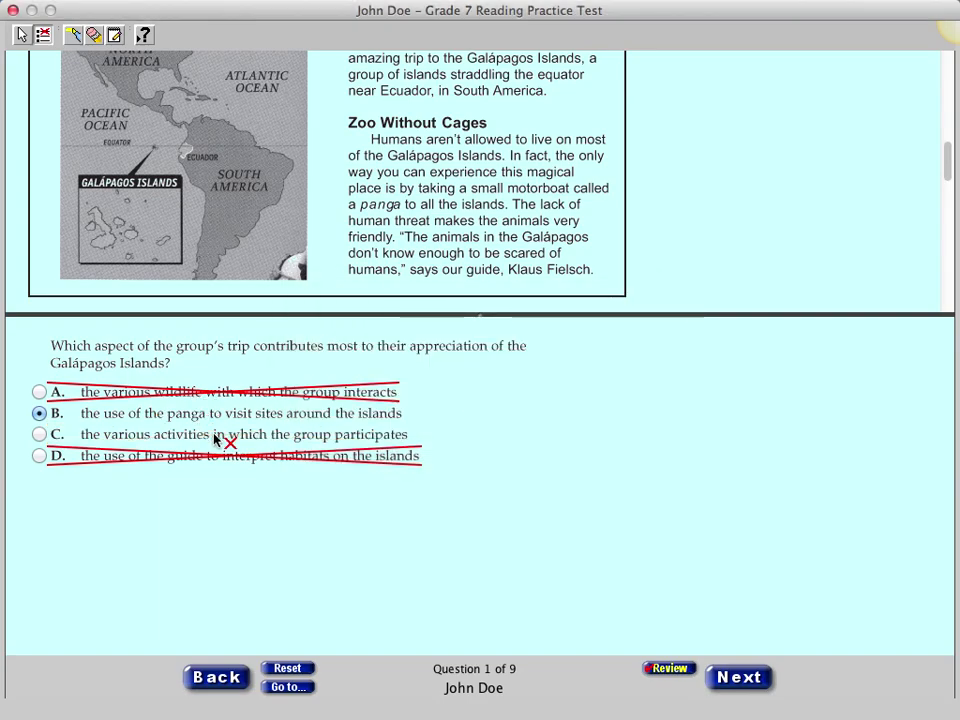
pyautogui.click(210, 461)
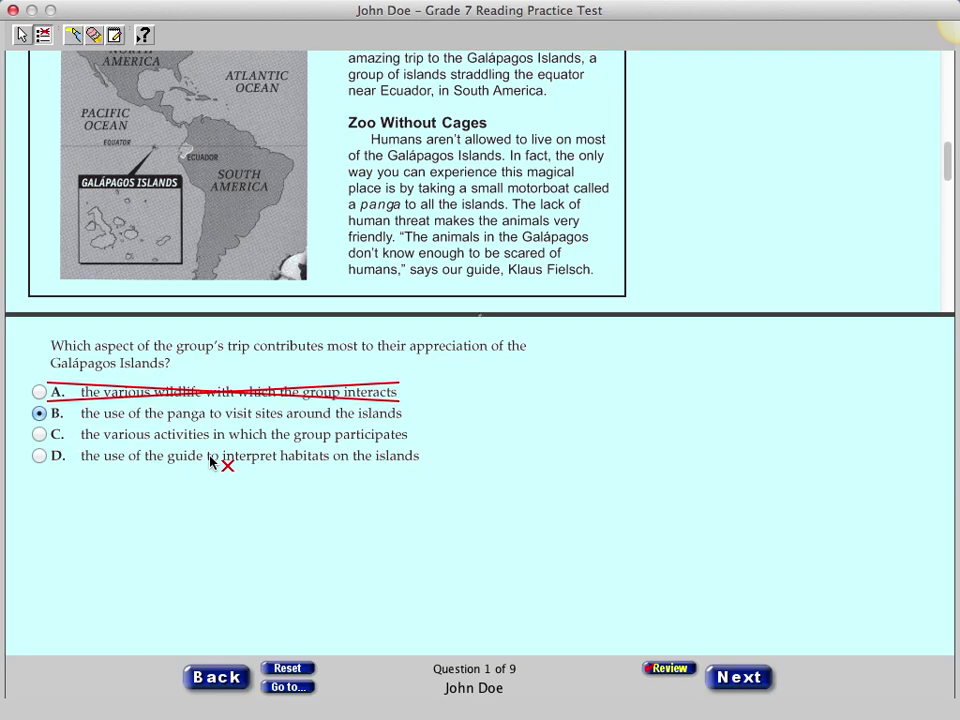
# - Highlight the 'Zoo Without Cages' heading with its opening lines and 'contributes most to' in the question
pyautogui.click(41, 40)
pyautogui.click(74, 38)
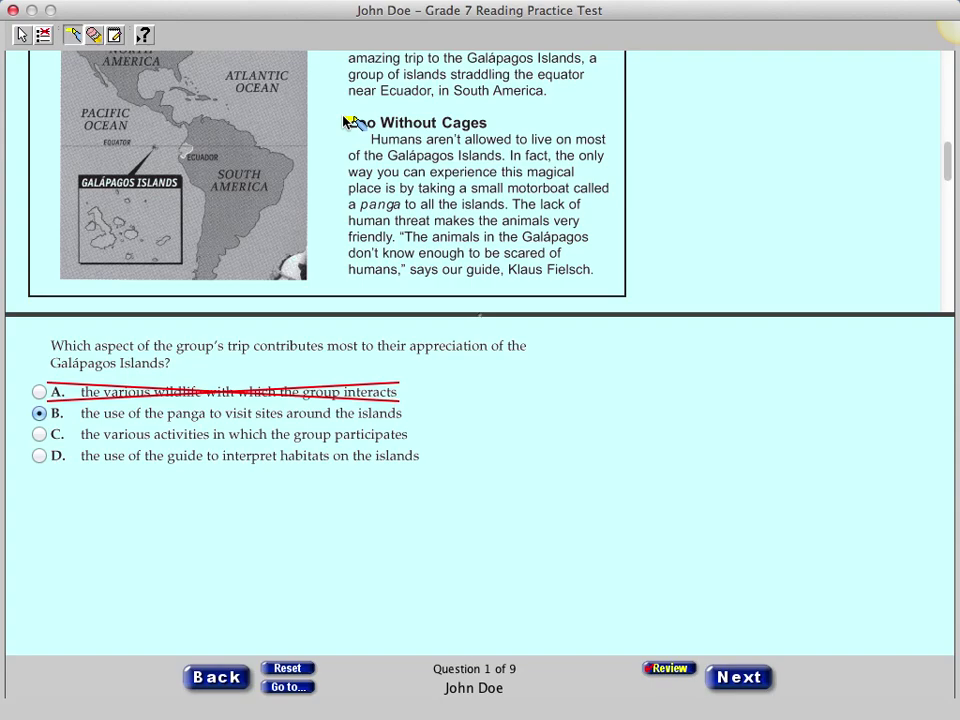
pyautogui.moveTo(350, 122)
pyautogui.mouseDown()
pyautogui.moveTo(384, 141)
pyautogui.moveTo(610, 199)
pyautogui.mouseUp()
pyautogui.moveTo(257, 344)
pyautogui.mouseDown()
pyautogui.moveTo(336, 360)
pyautogui.moveTo(370, 352)
pyautogui.mouseUp()
pyautogui.click(95, 38)
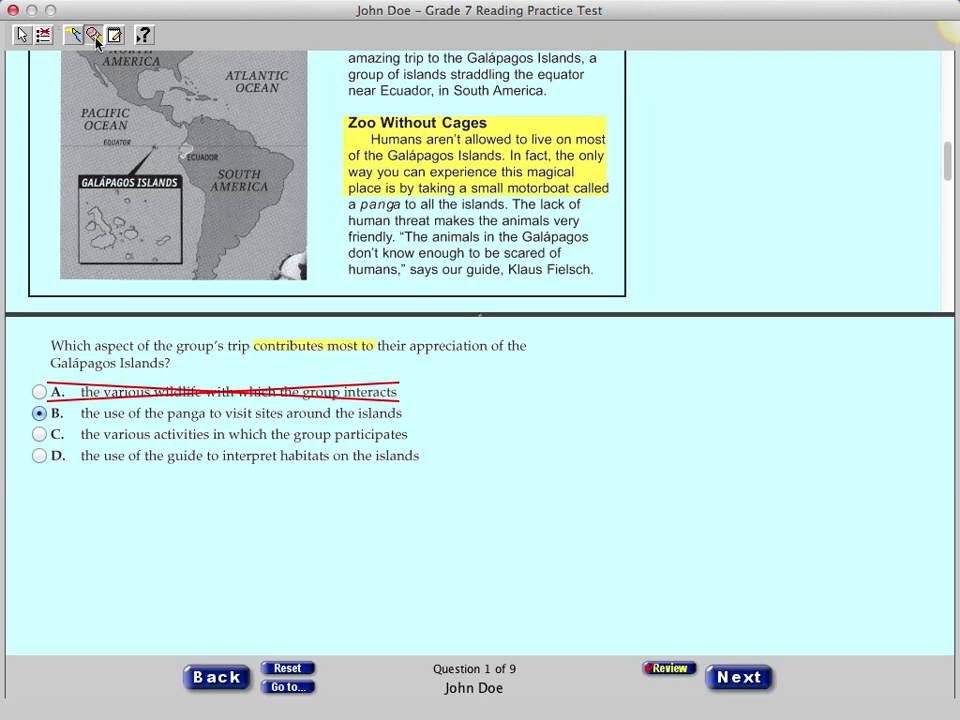
# - Erase the highlight on 'contributes most to' and the strikethrough on choice A
pyautogui.click(95, 37)
pyautogui.click(302, 350)
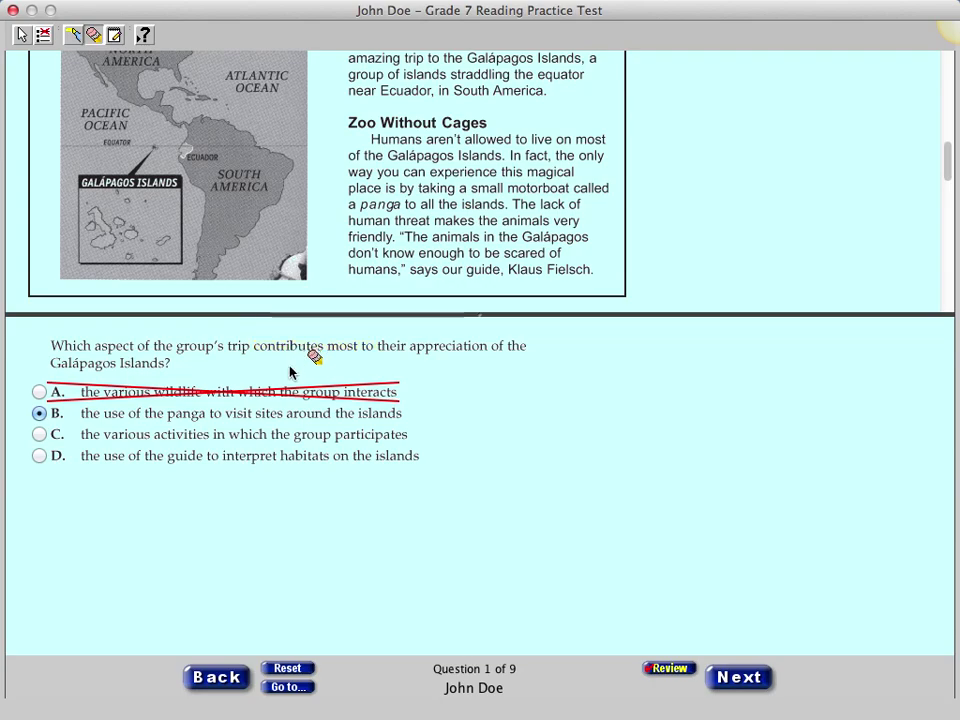
pyautogui.click(266, 396)
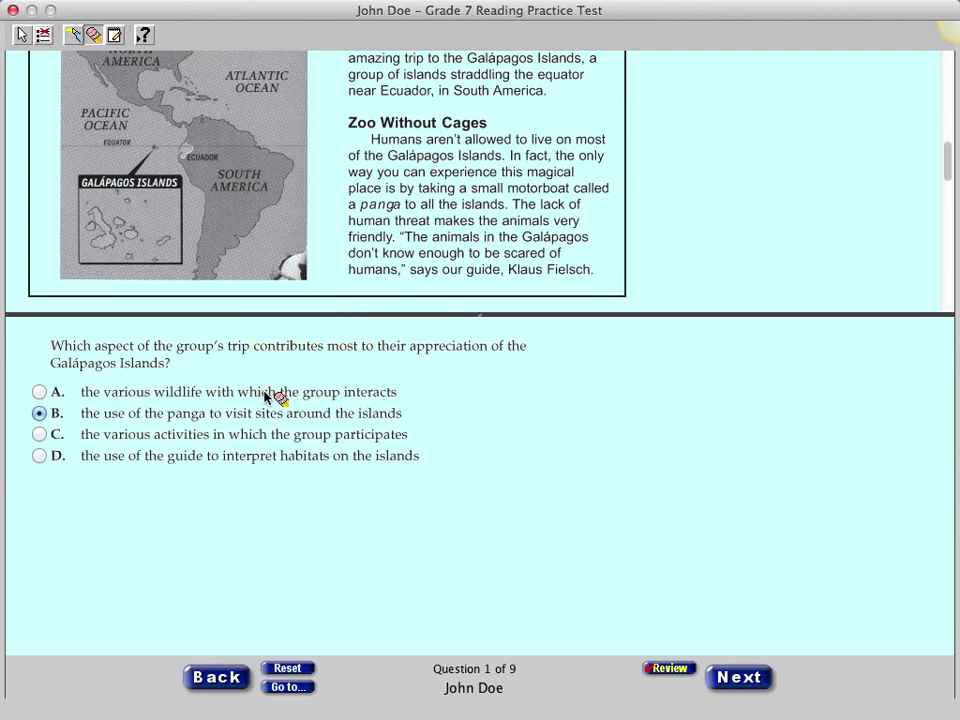
# - Switch from the Eraser back to the arrow selection tool
pyautogui.click(93, 40)
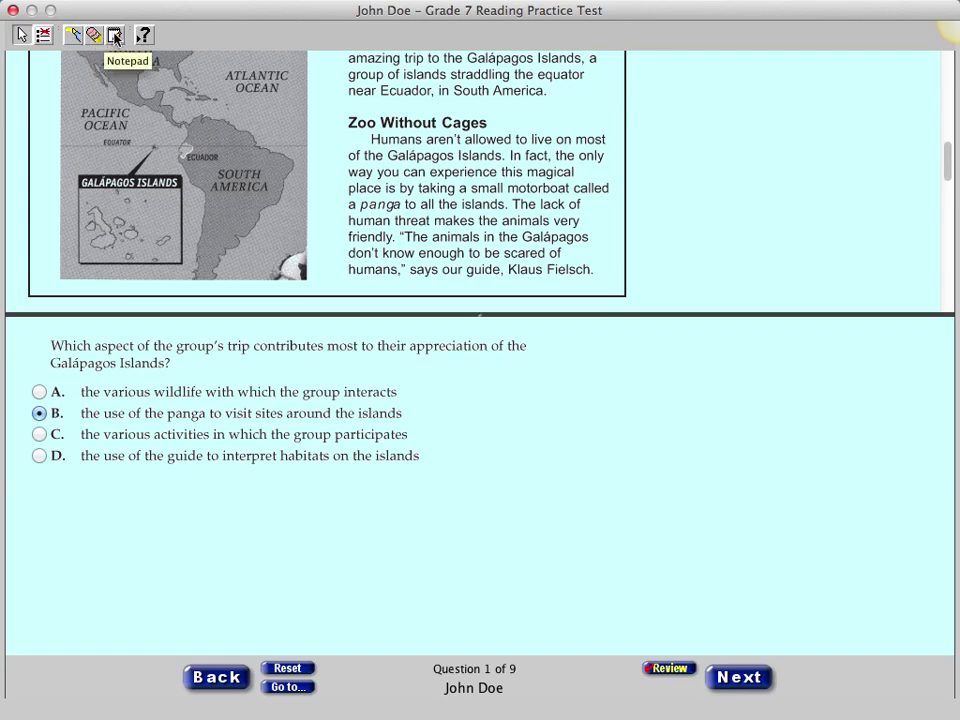
# - Write 'This is a sample note about the reading passage.' in the Notepad and close it
pyautogui.click(116, 38)
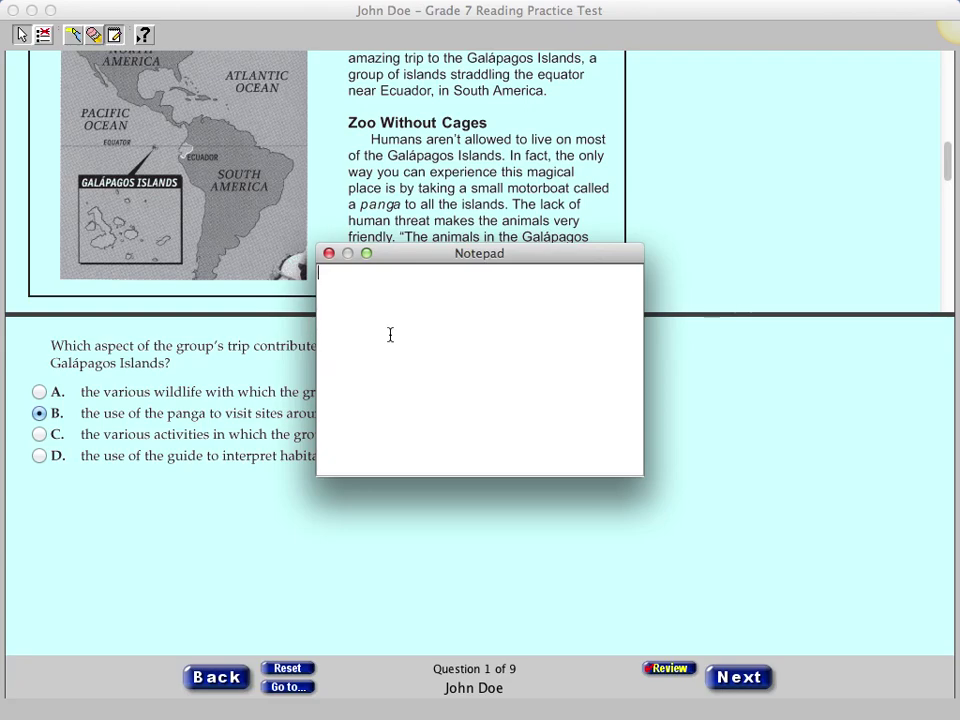
pyautogui.write('This is a sample note abou')
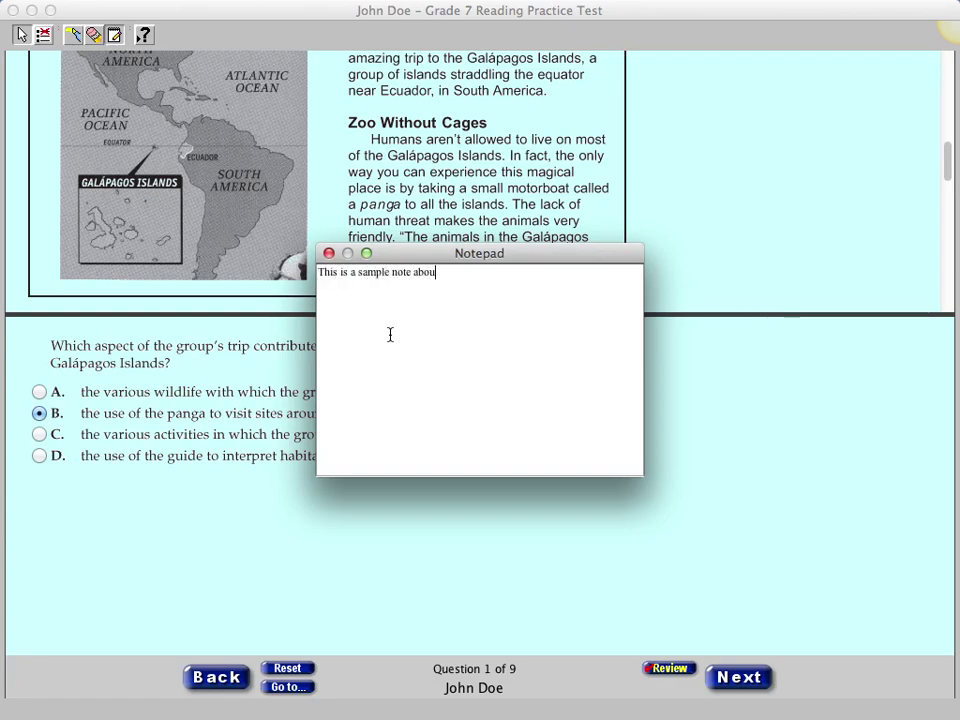
pyautogui.write('t the reading passiage')
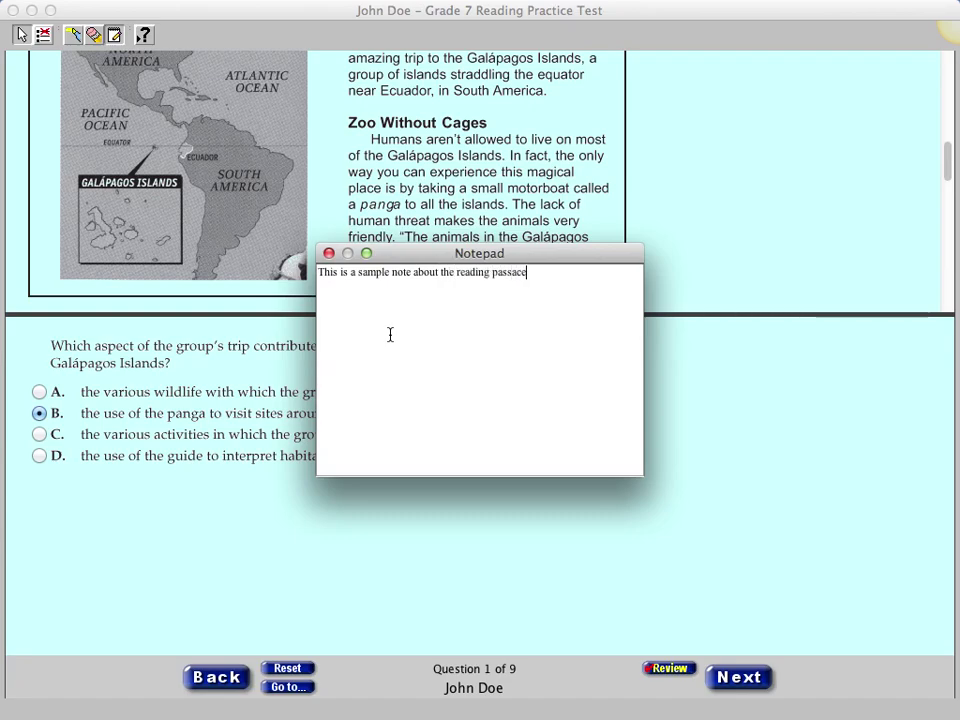
pyautogui.write('.')
pyautogui.click(329, 254)
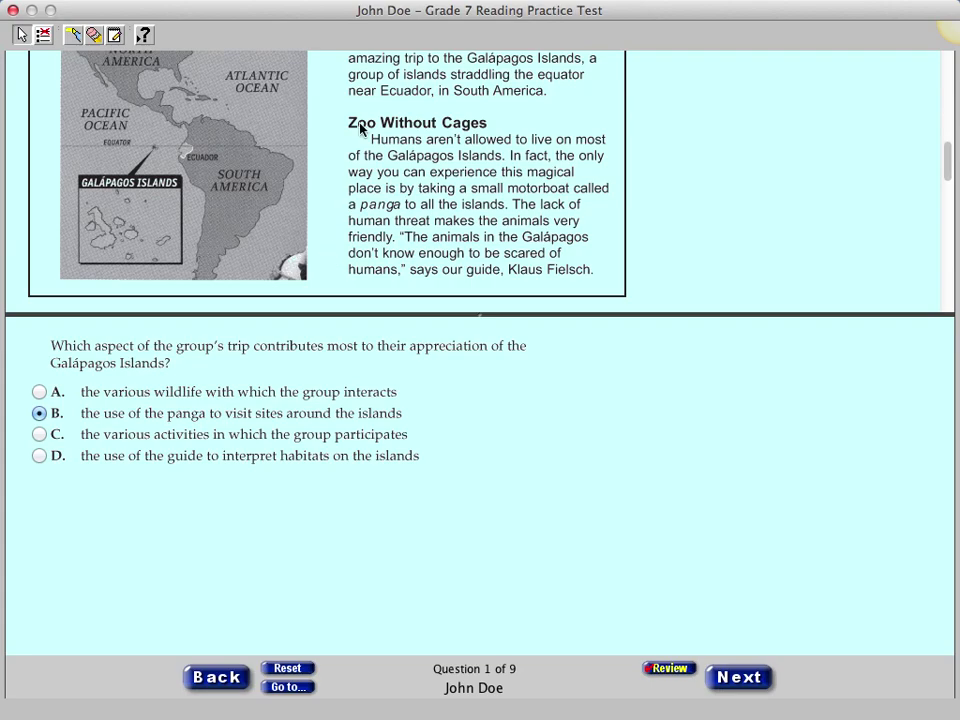
# - Reopen the notepad and append 'I thought of one more important note here. :)' to the note
pyautogui.click(115, 37)
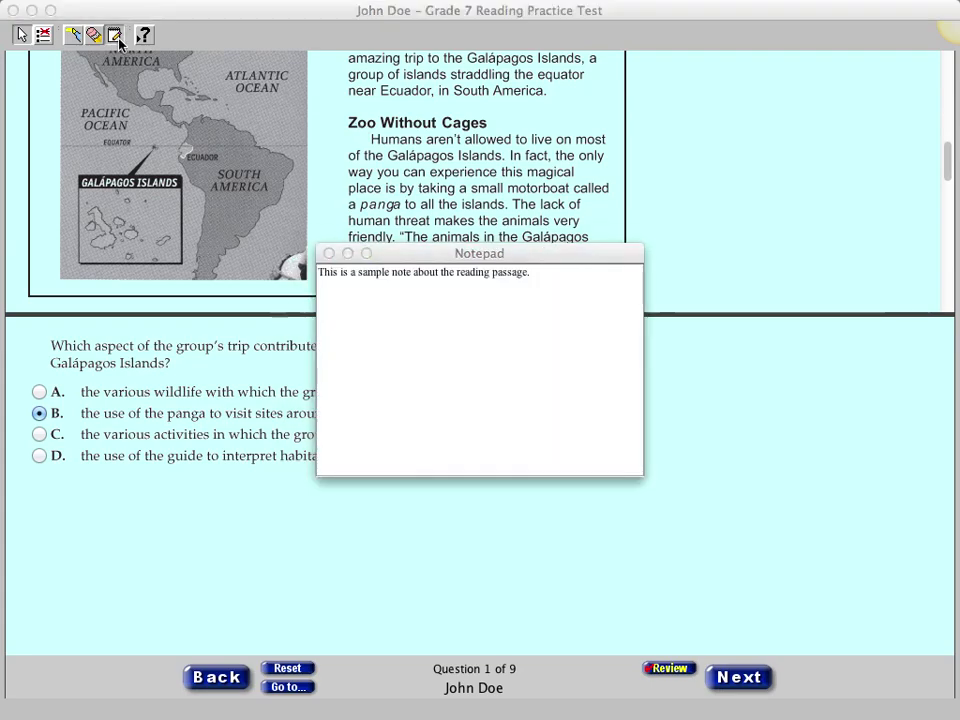
pyautogui.click(478, 256)
pyautogui.moveTo(478, 256); pyautogui.dragTo(534, 271)
pyautogui.click(649, 330)
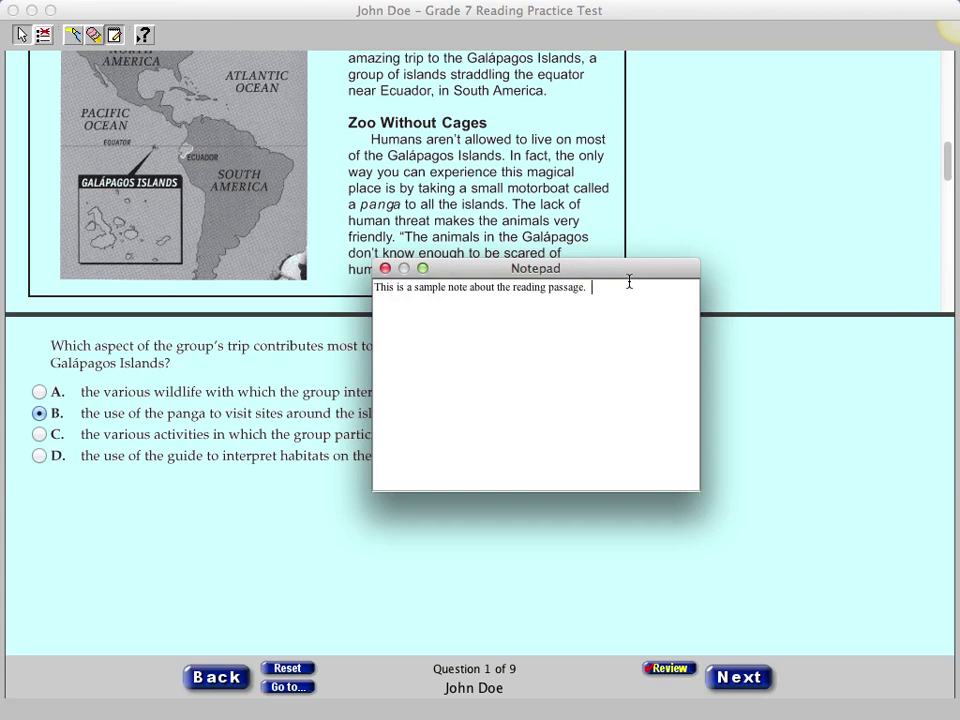
pyautogui.write('I thought of one more important note here.  :)')
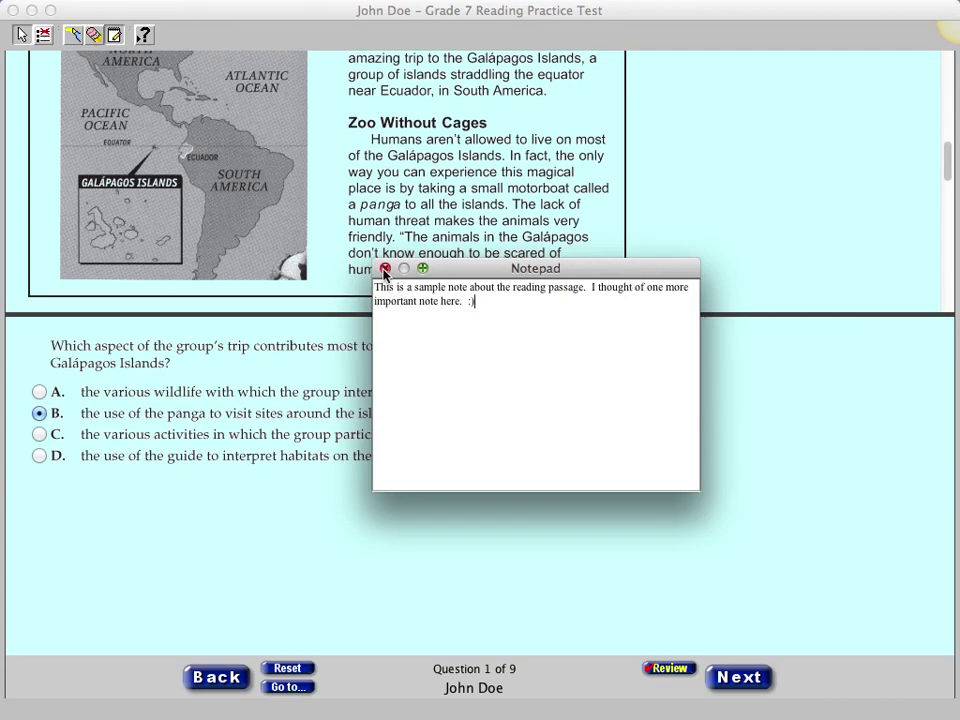
# - Close the notepad, bring it back once more, then close it again on Question 1
pyautogui.click(385, 269)
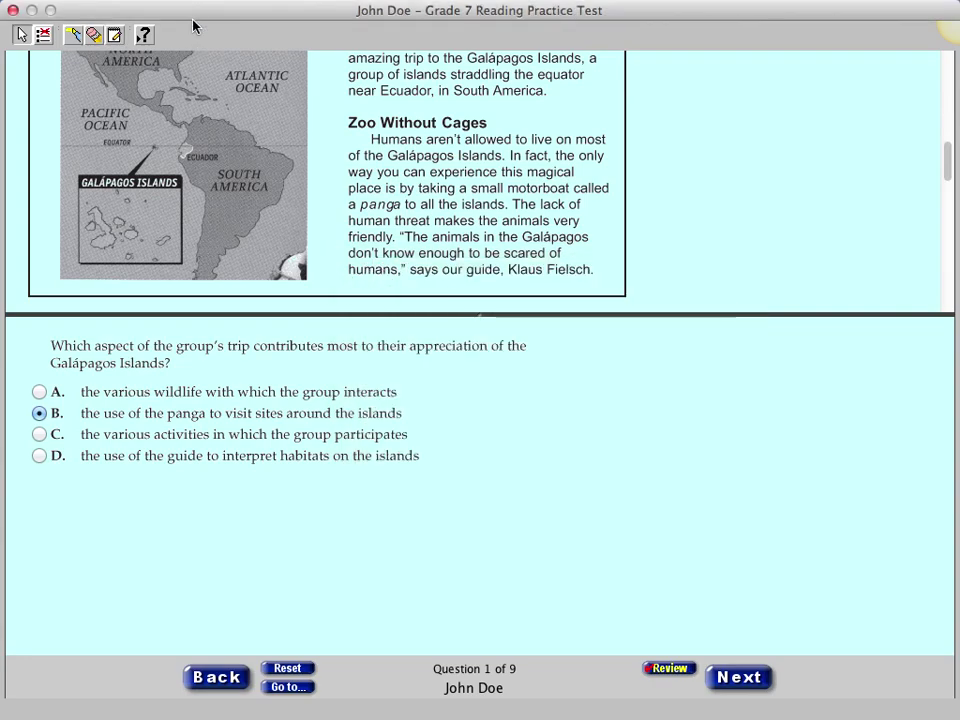
pyautogui.click(116, 40)
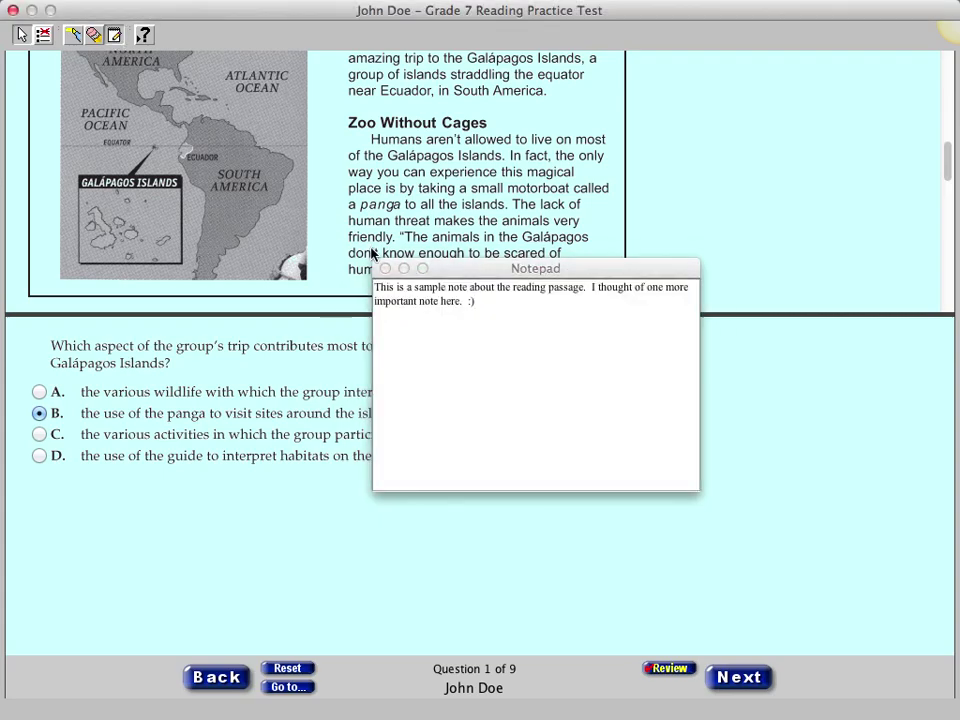
pyautogui.click(386, 267)
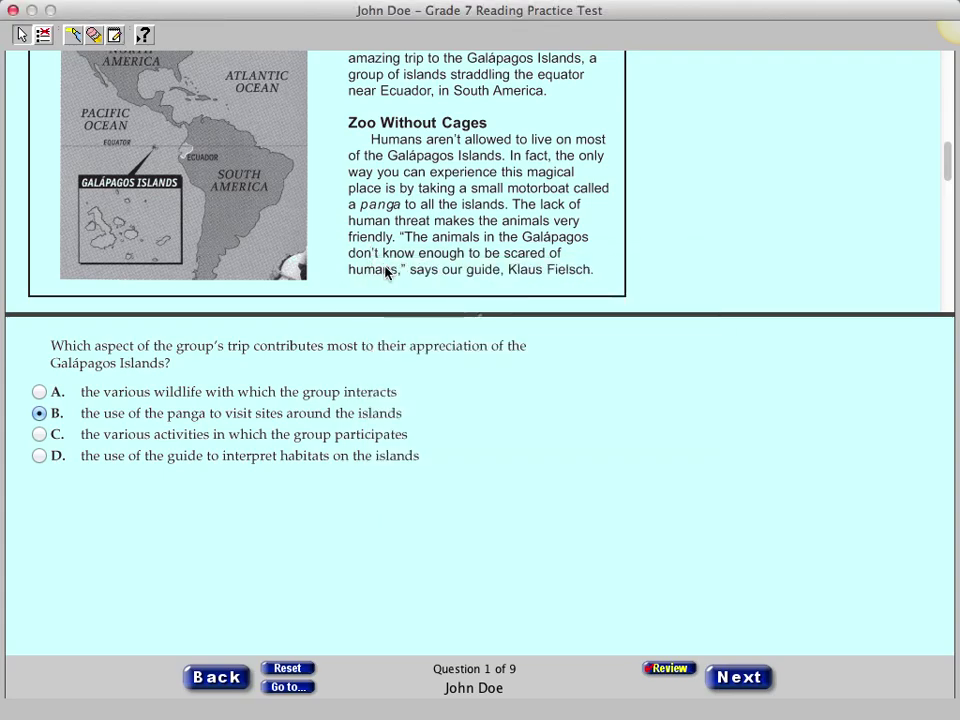
pyautogui.click(145, 40)
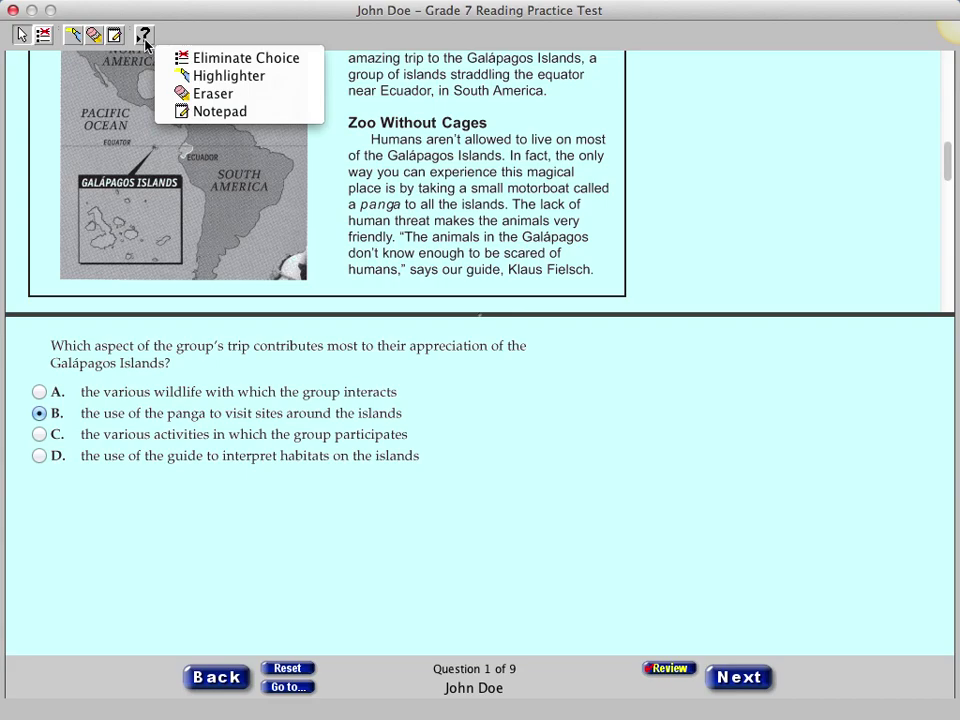
pyautogui.click(200, 77)
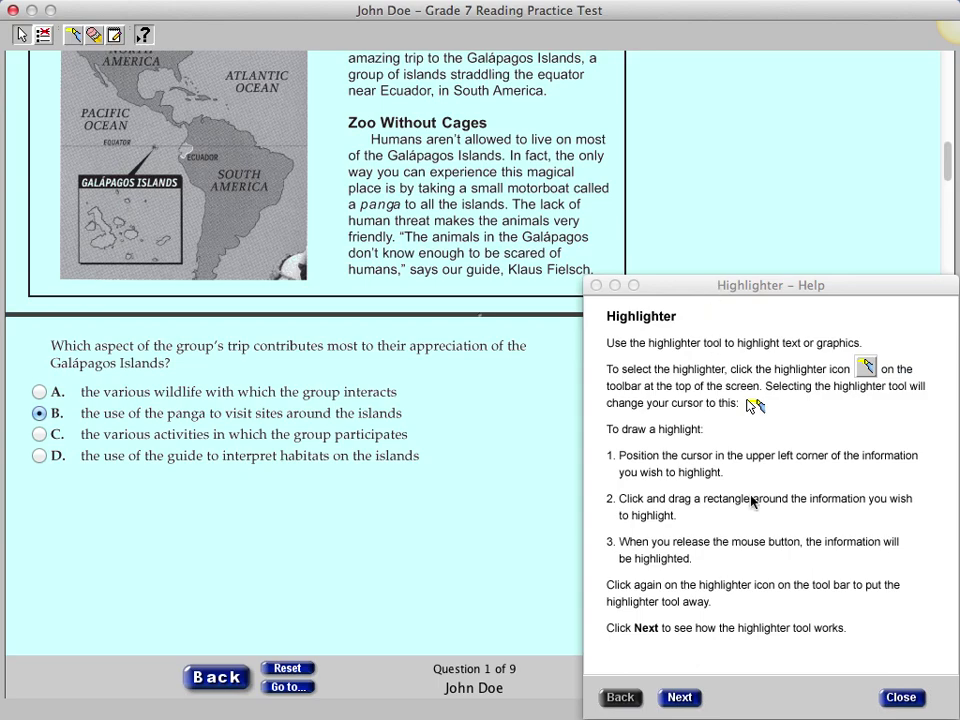
pyautogui.click(677, 698)
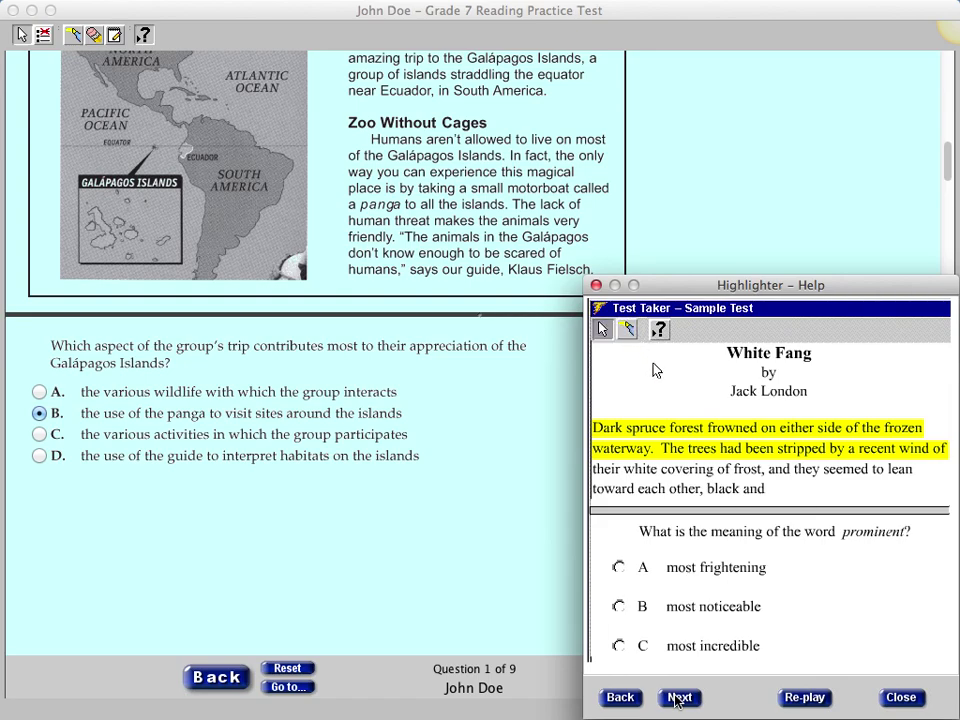
pyautogui.click(901, 698)
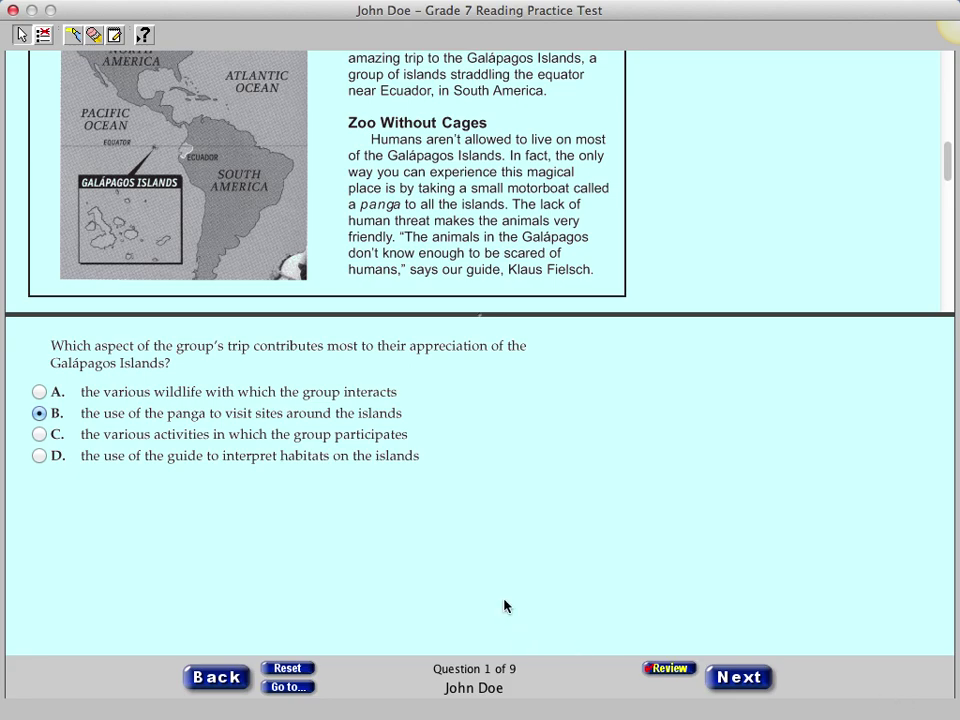
# - From the question list, jump to Reading Passage 1, the Galápagos Islands Vacation article
pyautogui.click(290, 688)
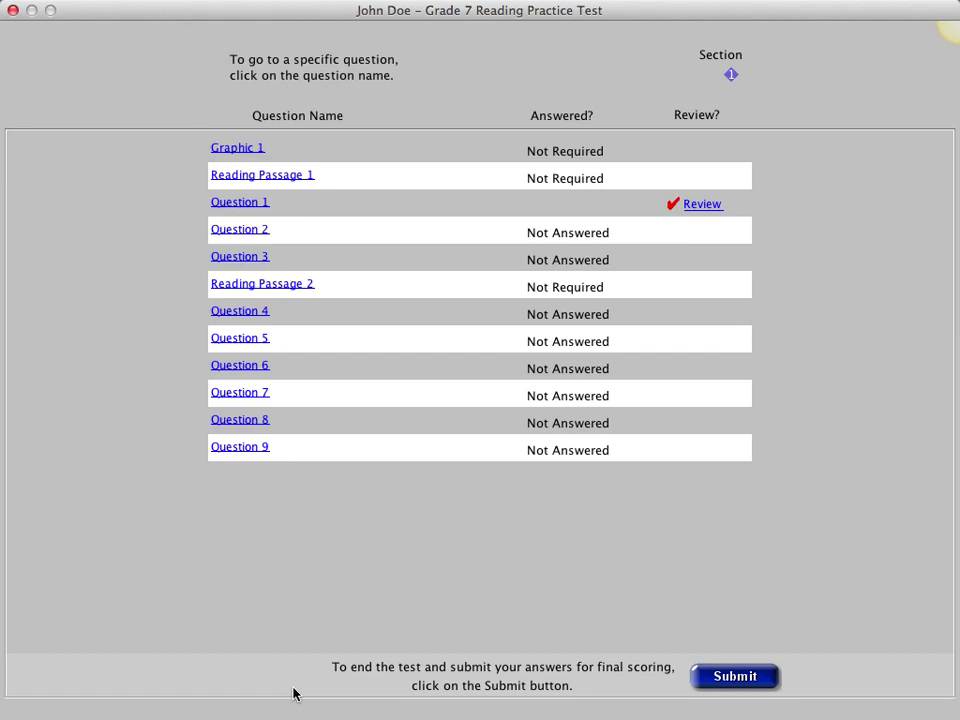
pyautogui.click(247, 175)
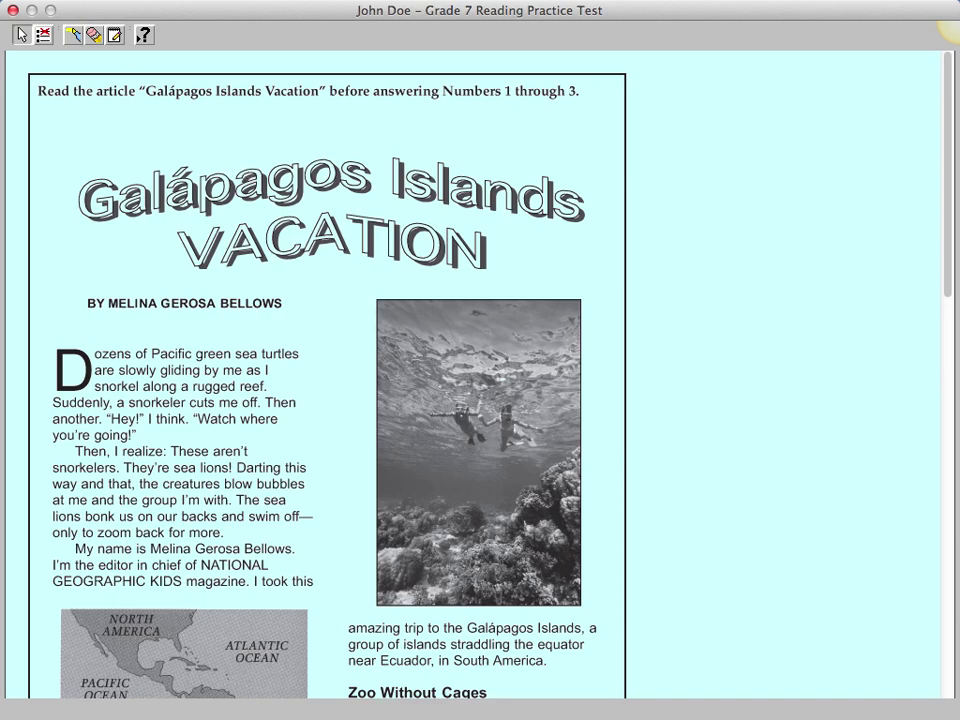
# - Cancel the save-and-exit prompt, scroll the article to its end, and reopen the question summary list
pyautogui.click(13, 10)
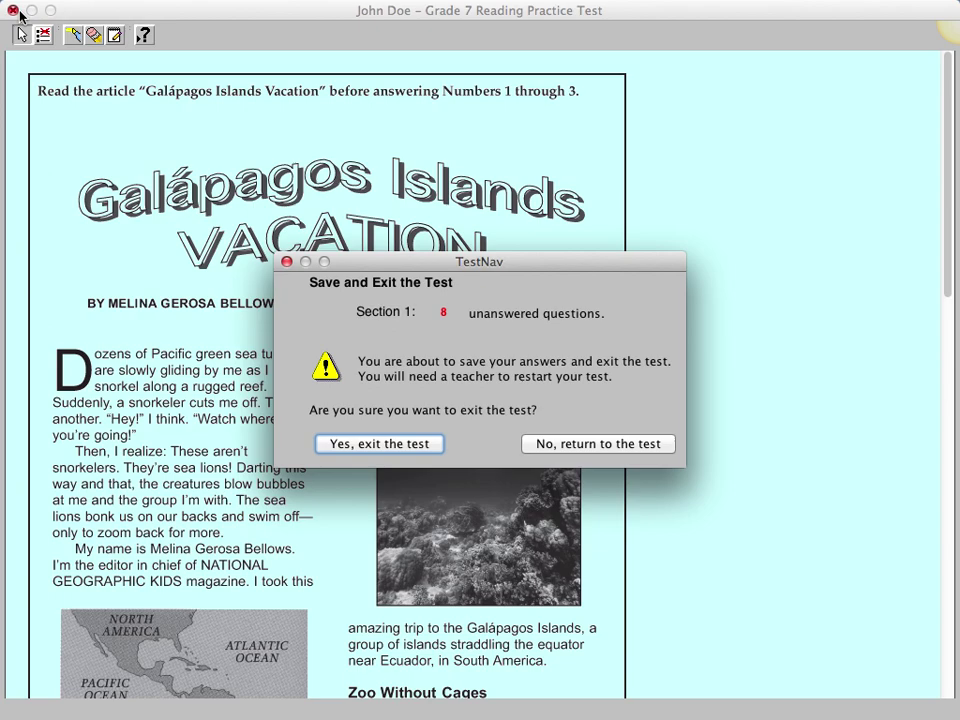
pyautogui.click(583, 445)
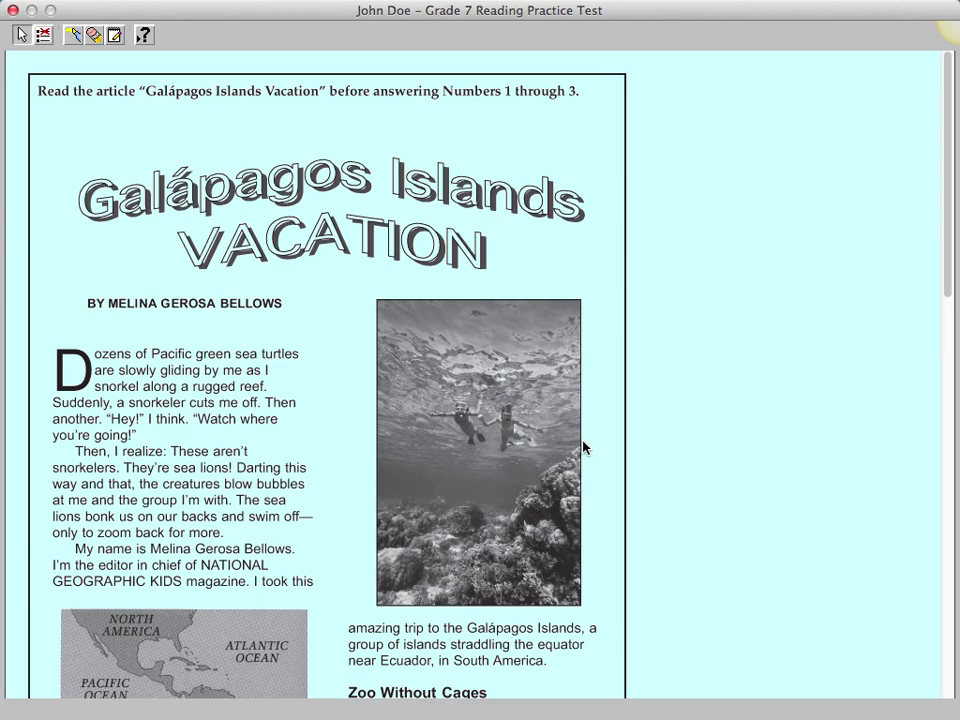
pyautogui.moveTo(952, 289); pyautogui.dragTo(955, 309)
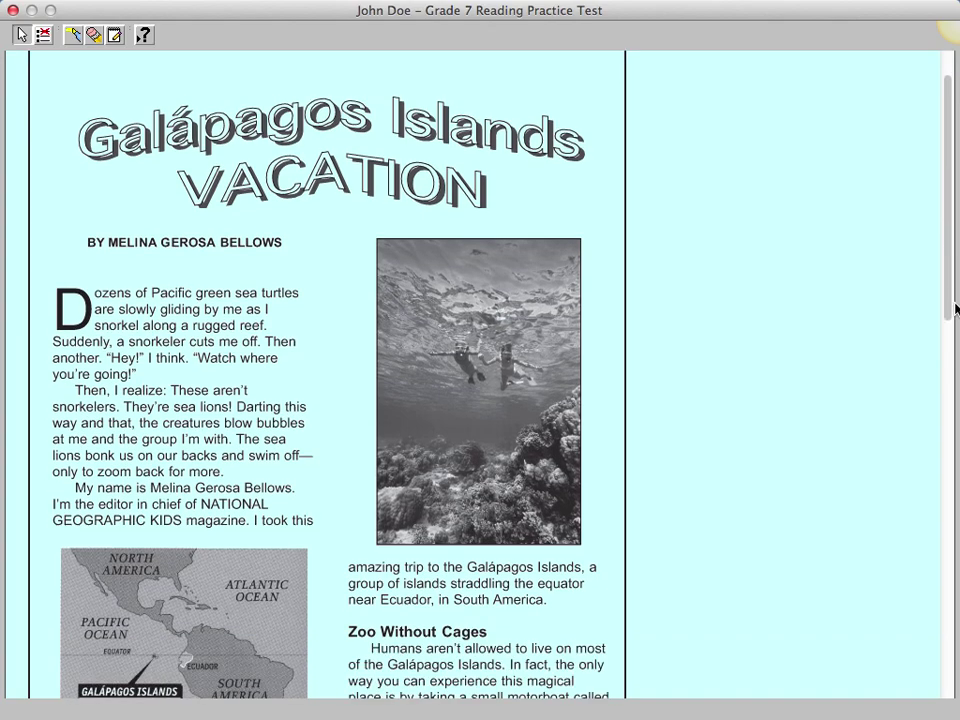
pyautogui.scroll(-15, 760, 480)
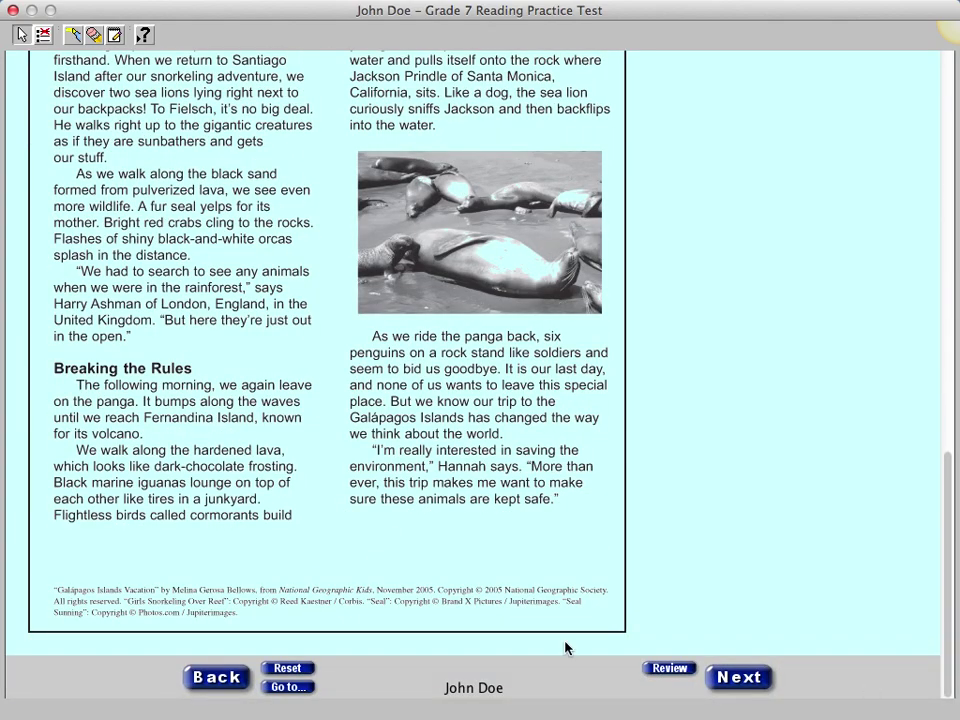
pyautogui.click(290, 687)
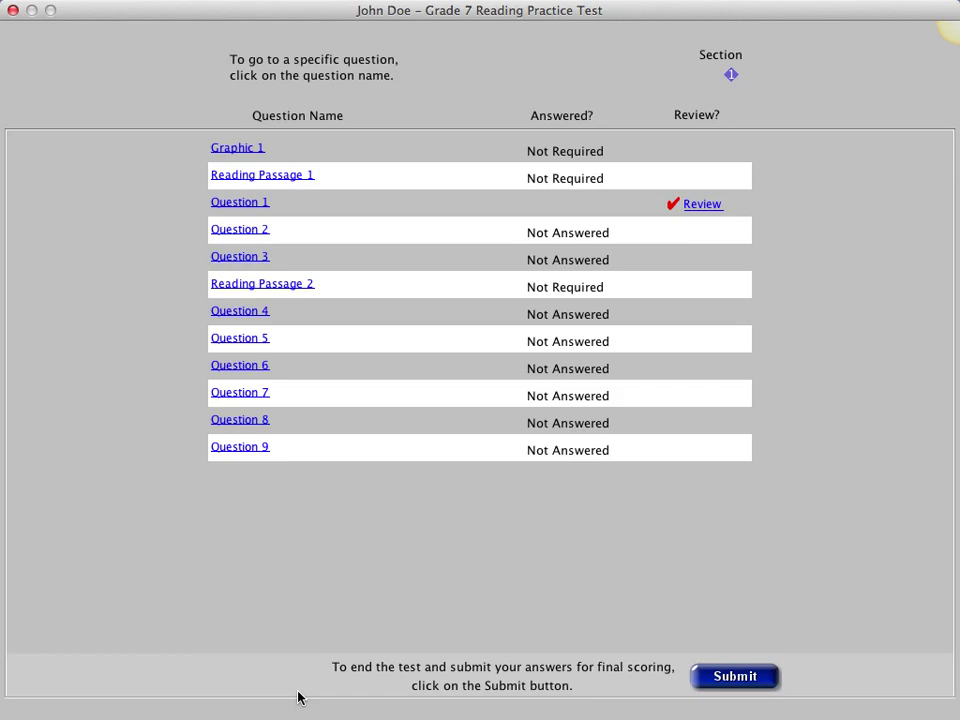
# - Submit the practice test and confirm both prompts to send the answers for scoring
pyautogui.click(733, 677)
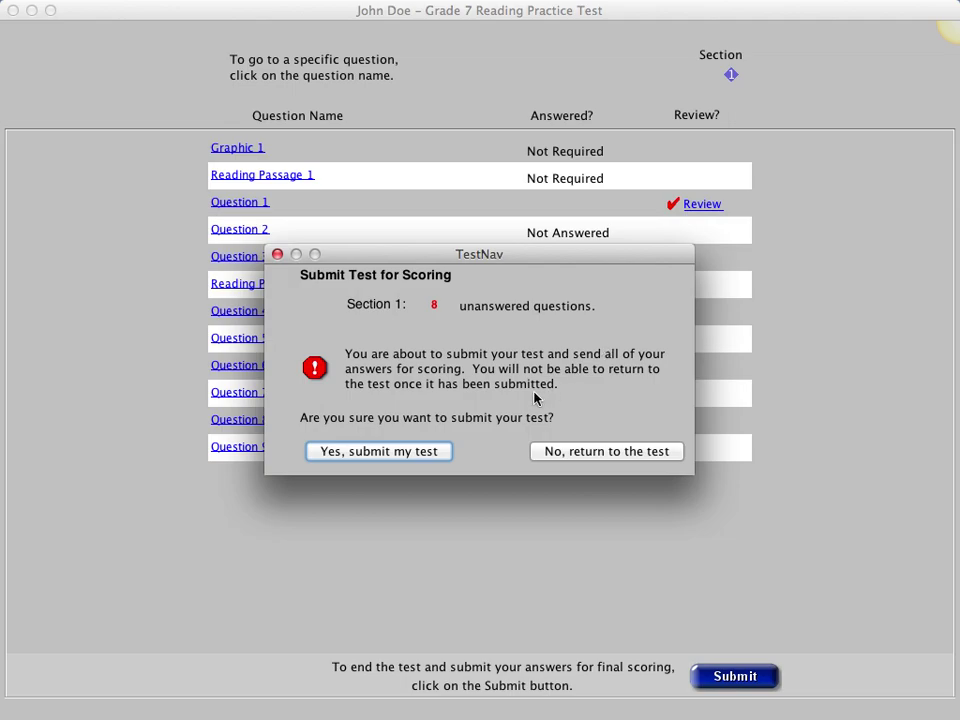
pyautogui.click(421, 453)
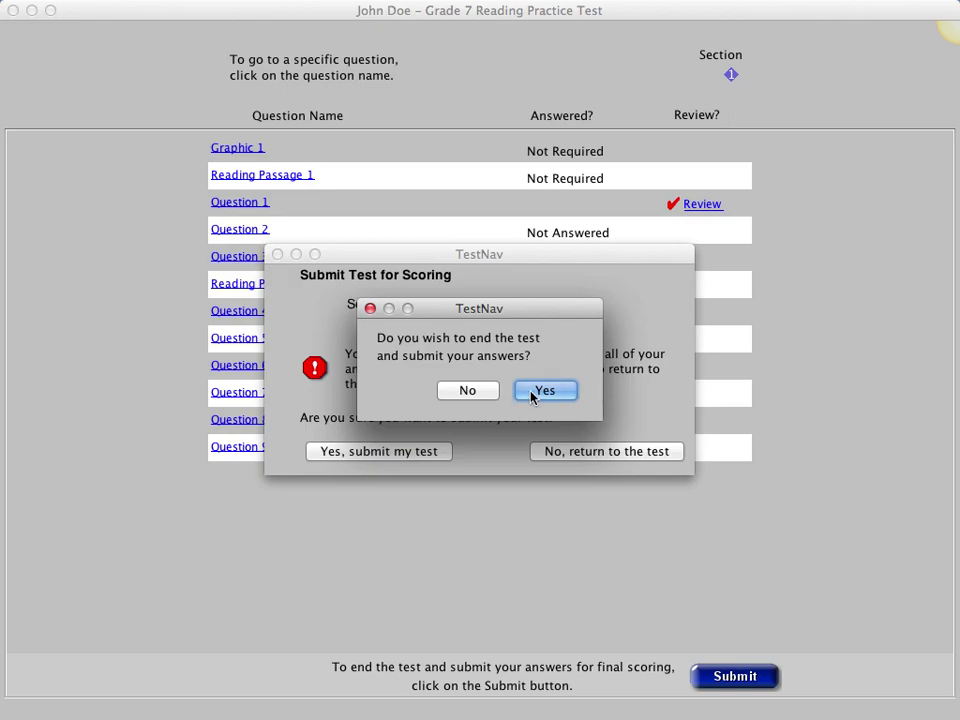
pyautogui.click(533, 395)
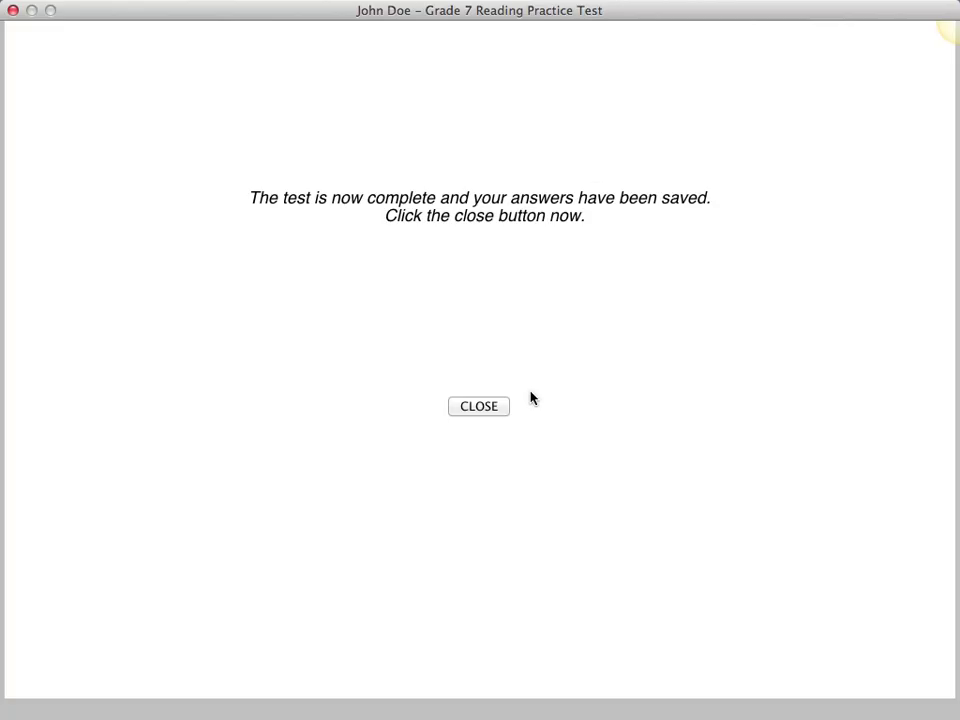